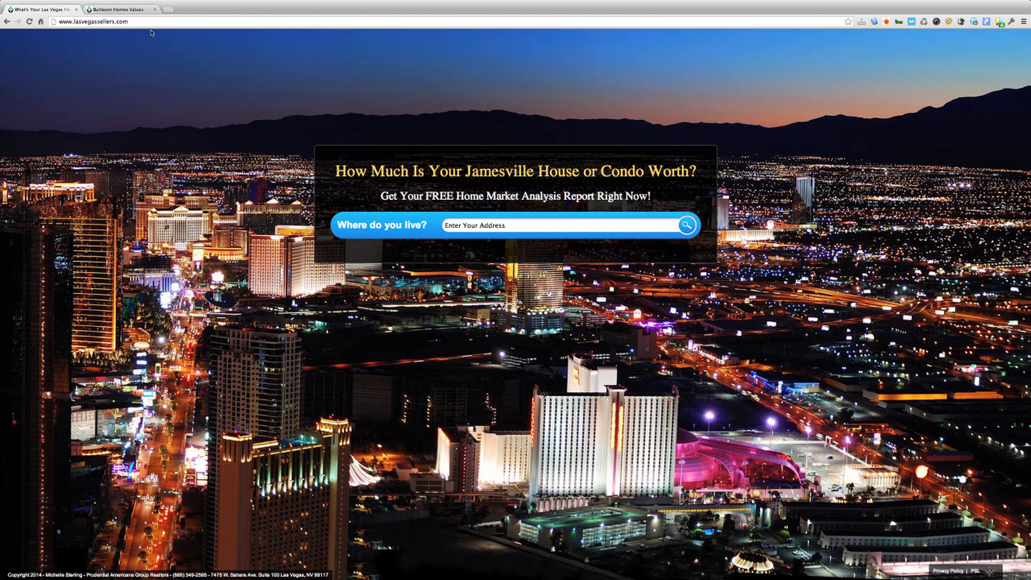
Open the Homepage Wallpaper settings in the admin tab
{"action": "left_click", "coordinate": [129, 9]}
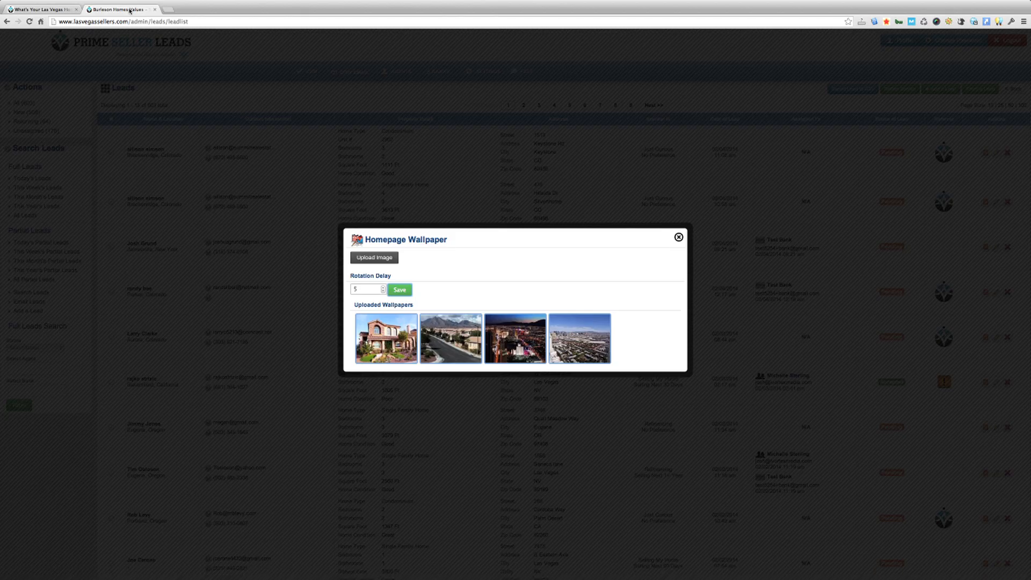
{"action": "left_click", "coordinate": [679, 242]}
{"action": "left_click", "coordinate": [486, 71]}
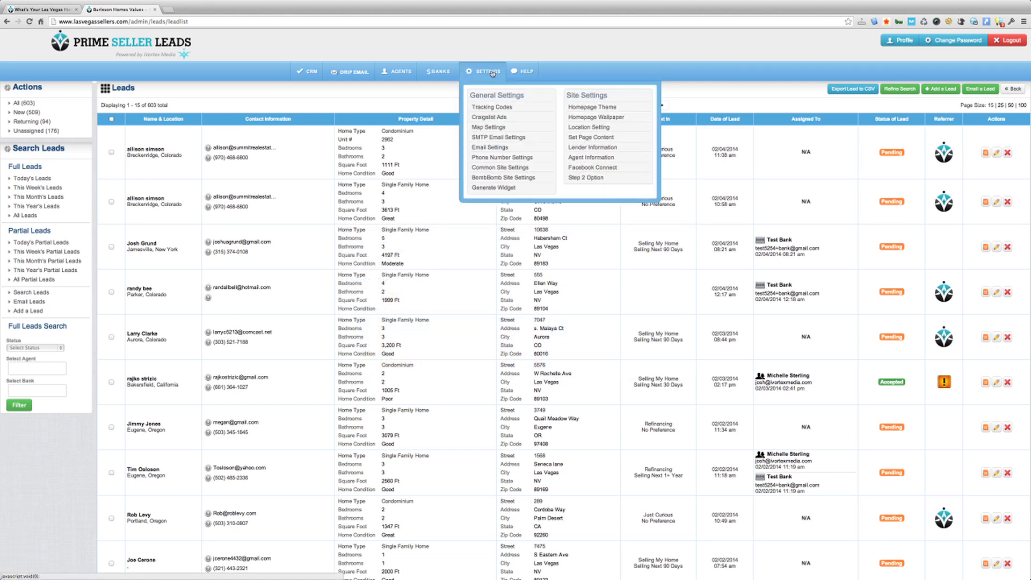
{"action": "left_click", "coordinate": [592, 118]}
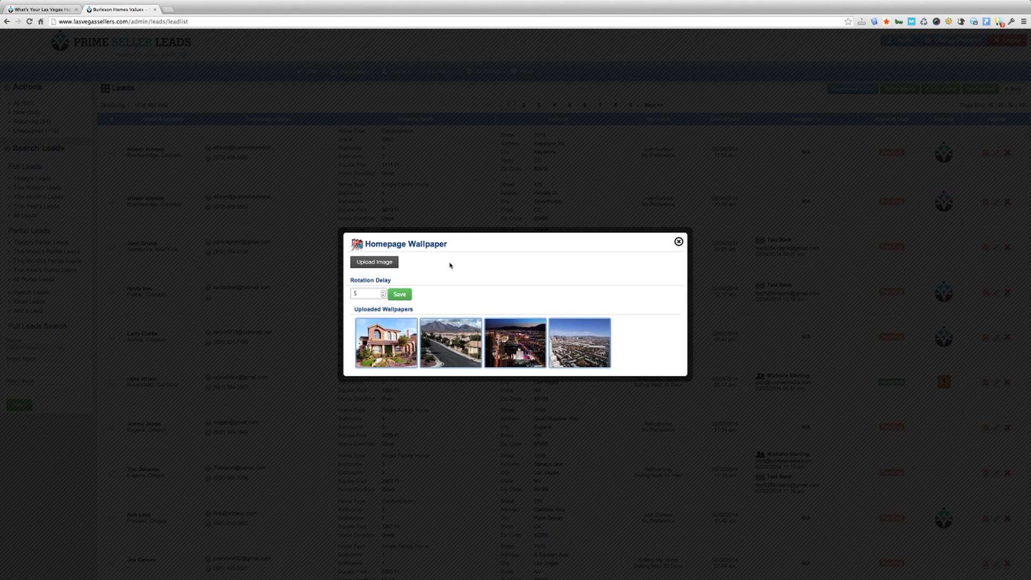
Upload 6810320_ml.jpg as a new wallpaper and move it into third place
{"action": "left_click", "coordinate": [377, 263]}
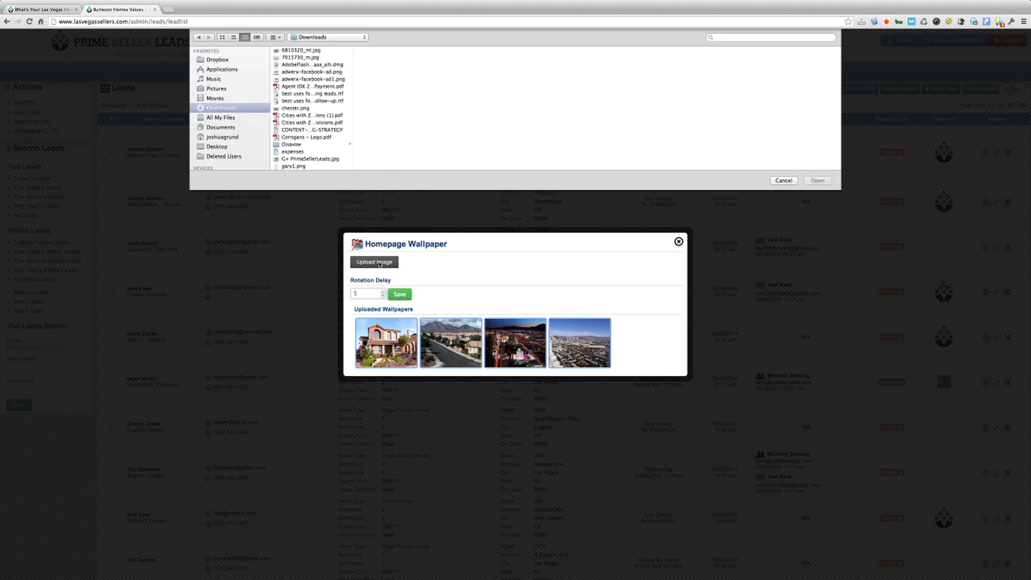
{"action": "left_click", "coordinate": [310, 51]}
{"action": "double_click", "coordinate": [310, 50]}
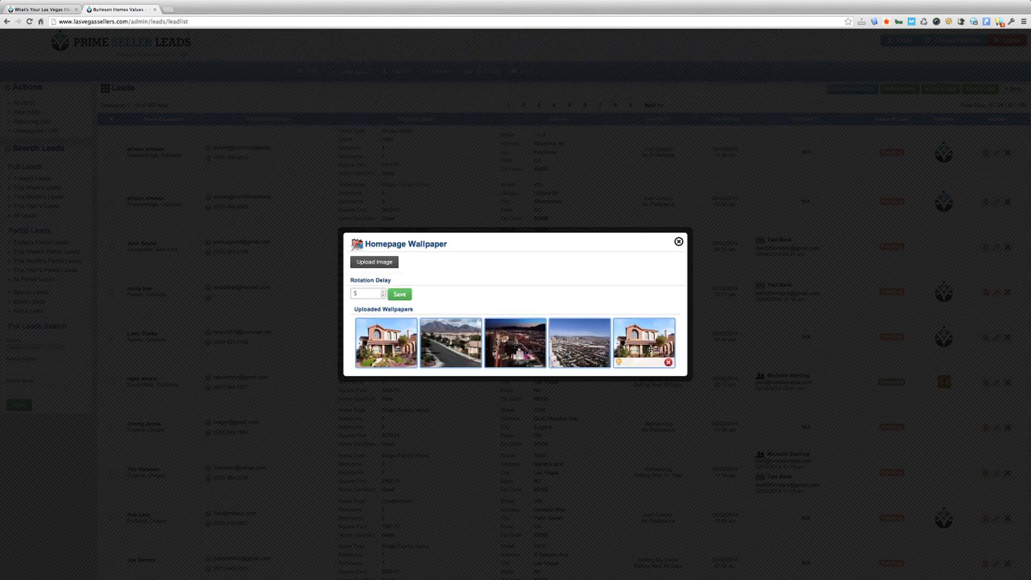
{"action": "mouse_move", "coordinate": [646, 349]}
{"action": "left_mouse_down"}
{"action": "mouse_move", "coordinate": [507, 343]}
{"action": "mouse_move", "coordinate": [650, 350]}
{"action": "left_mouse_up"}
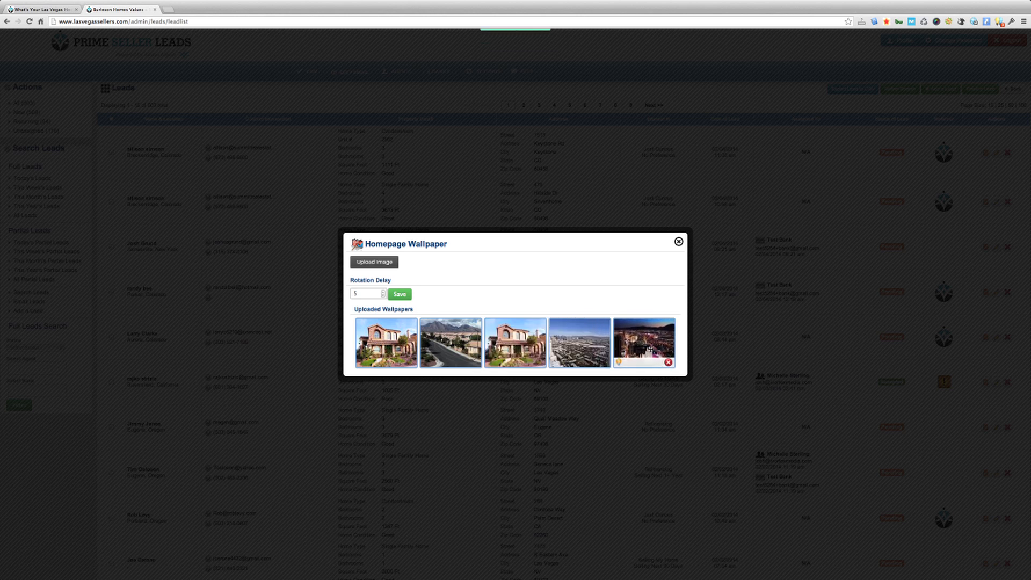
{"action": "left_click", "coordinate": [373, 295]}
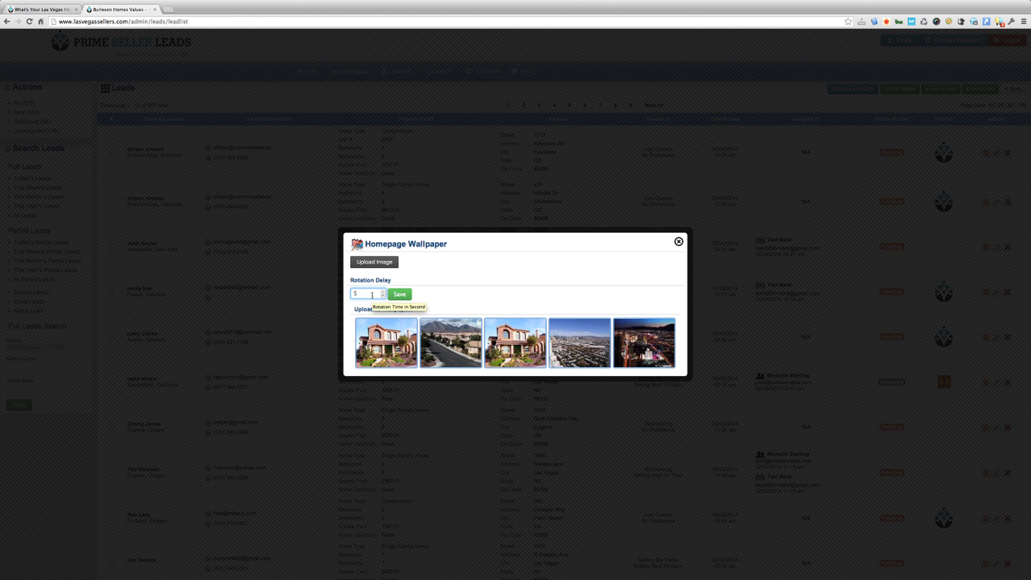
Set the rotation delay to 6 seconds, delete the duplicate house wallpaper, and save
{"action": "left_click_drag", "start_coordinate": [371, 295], "coordinate": [350, 294]}
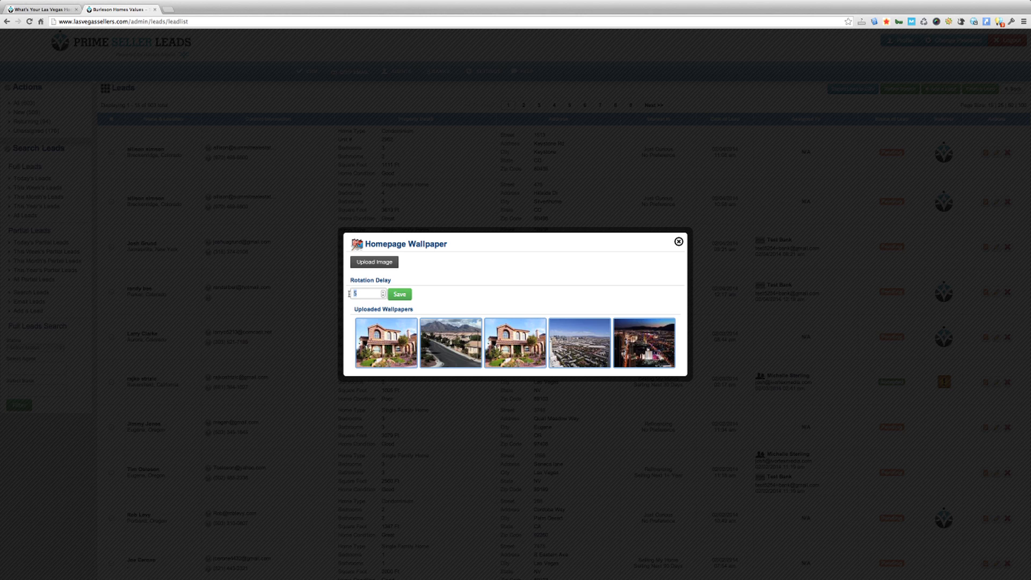
{"action": "type", "text": "6"}
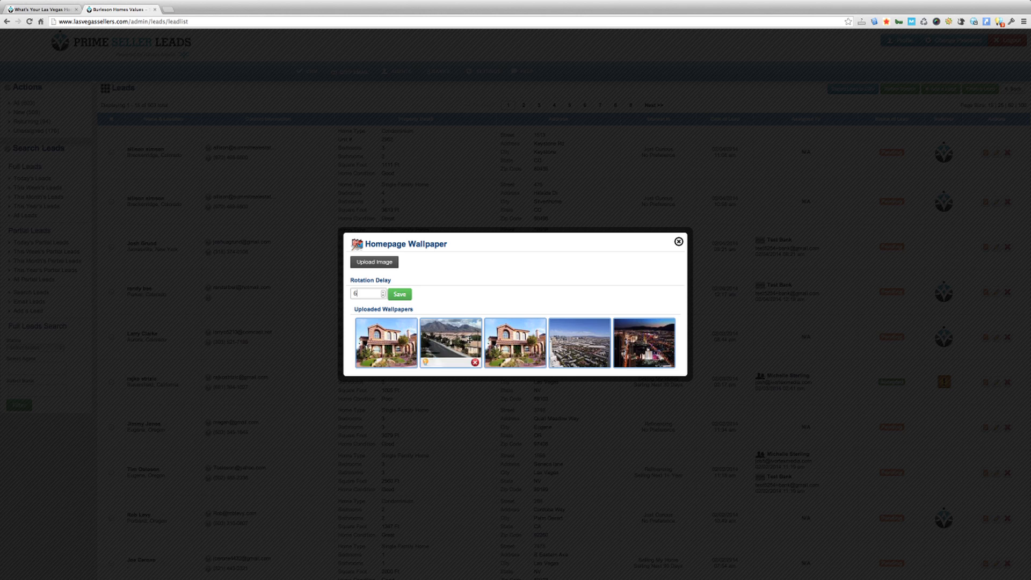
{"action": "mouse_move", "coordinate": [492, 359]}
{"action": "left_click", "coordinate": [538, 363]}
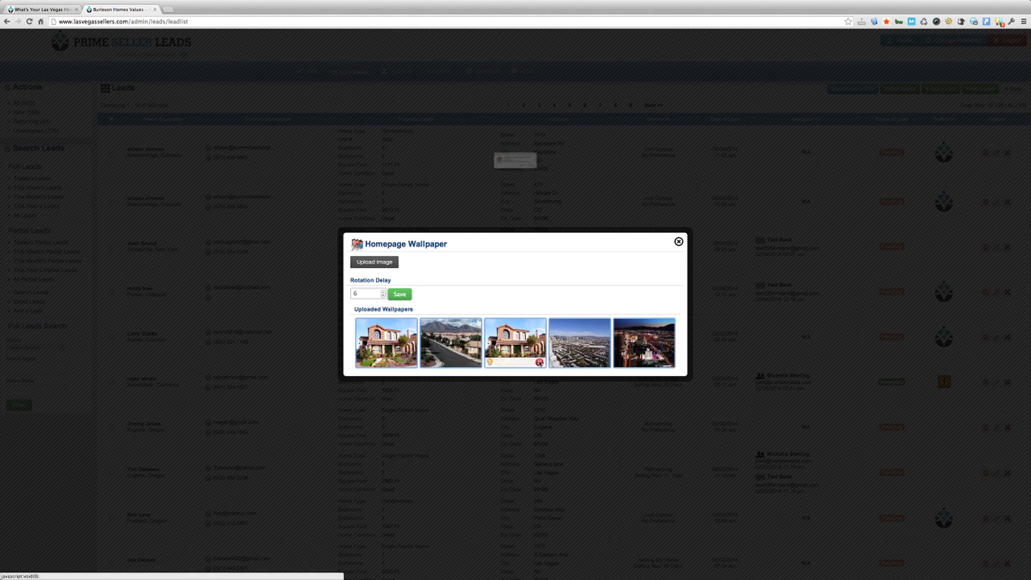
{"action": "left_click", "coordinate": [571, 180]}
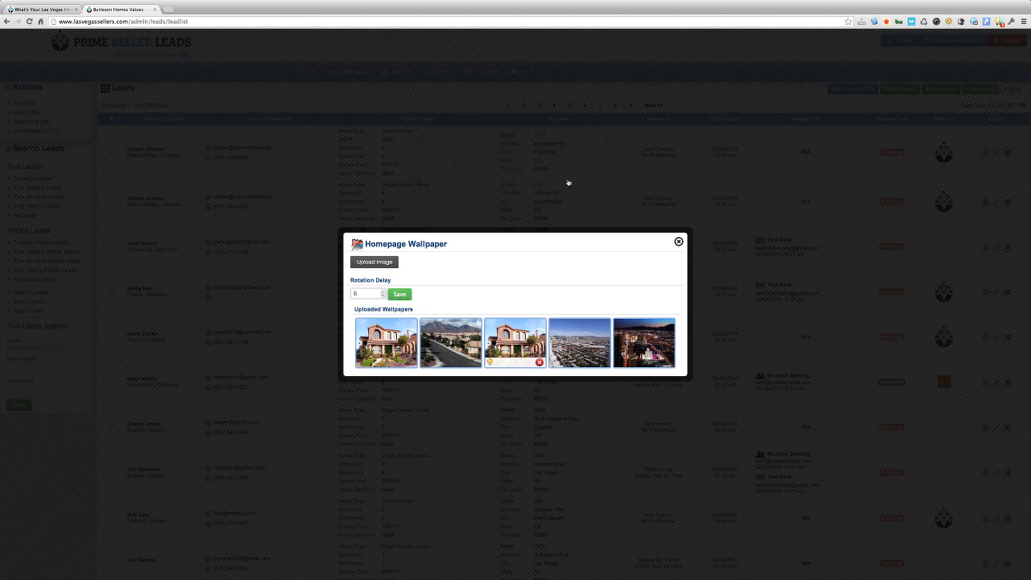
{"action": "left_click", "coordinate": [402, 295]}
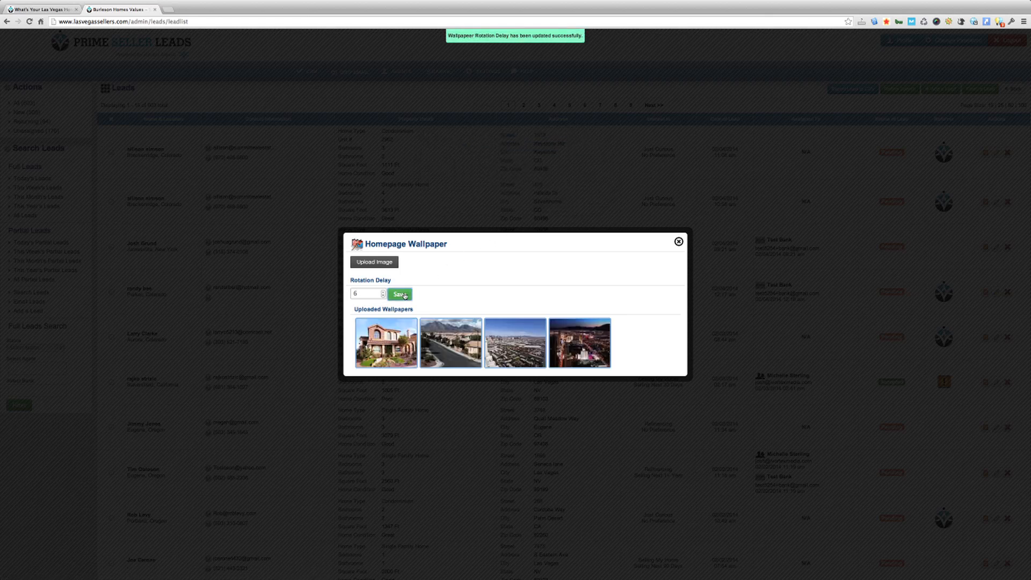
Reload the public homepage to check the new wallpaper rotation, then close the wallpaper settings
{"action": "left_click", "coordinate": [54, 10]}
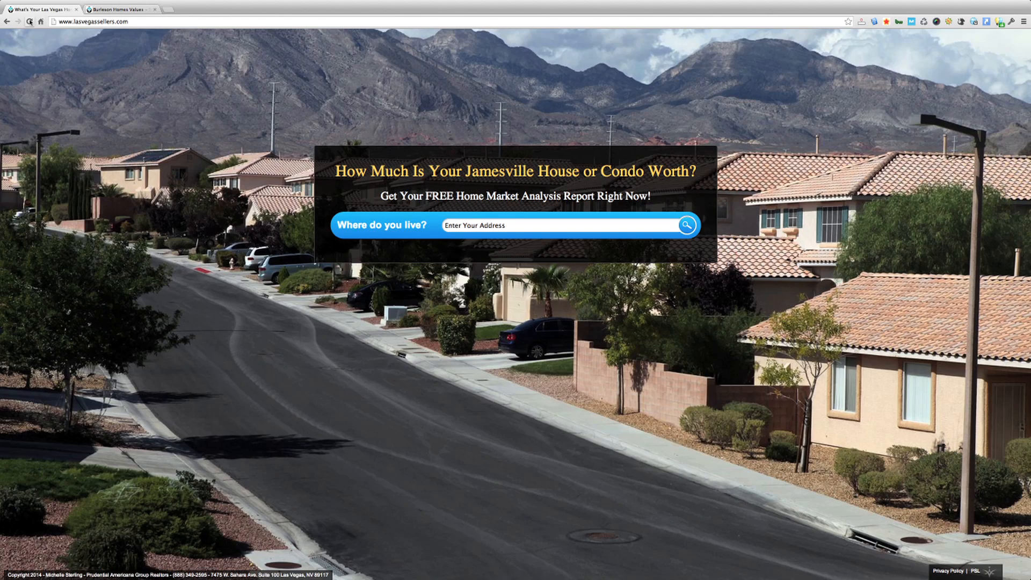
{"action": "left_click", "coordinate": [30, 21]}
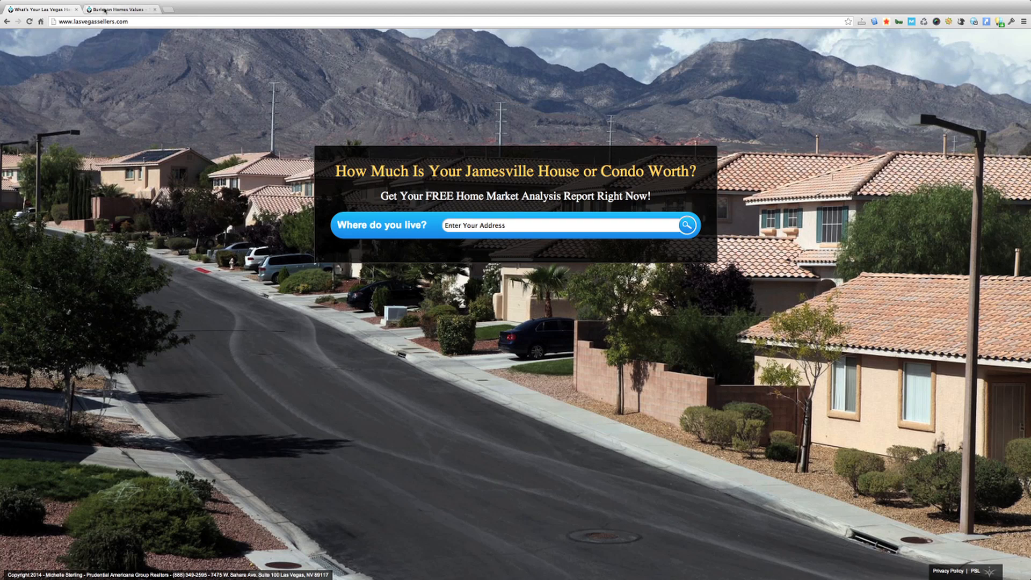
{"action": "left_click", "coordinate": [105, 10]}
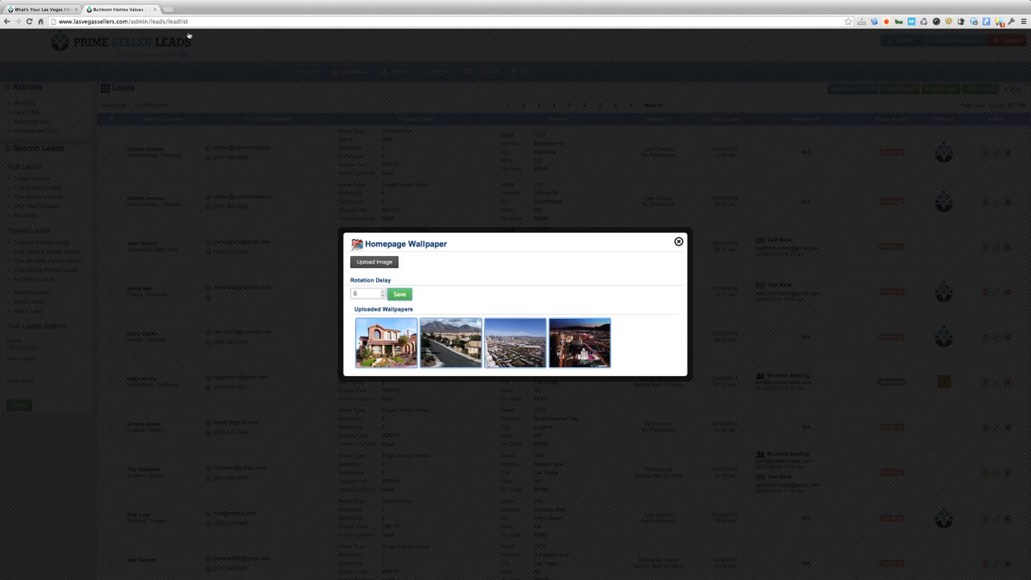
{"action": "left_click", "coordinate": [679, 242]}
{"action": "left_click", "coordinate": [39, 9]}
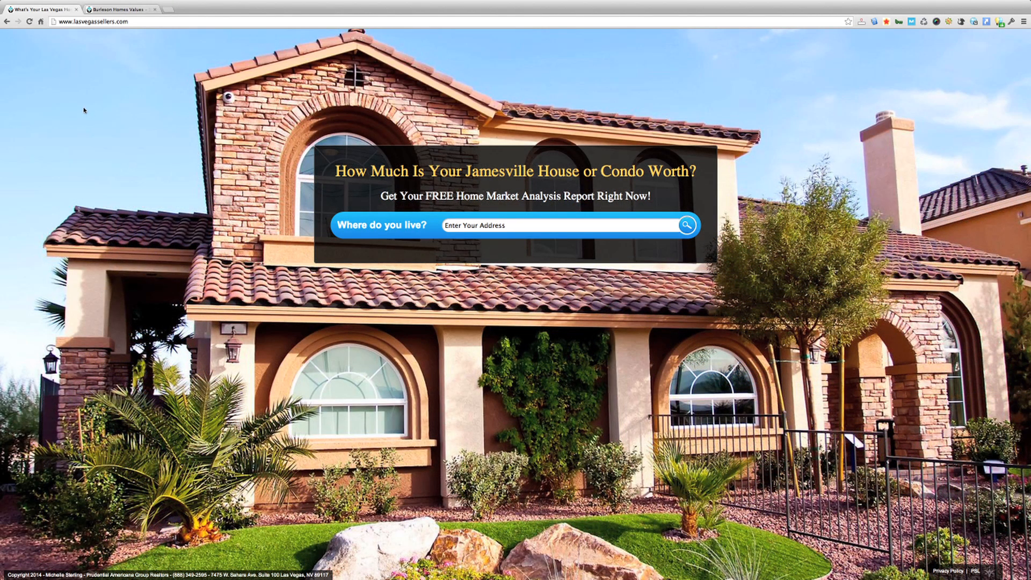
Open the Seller Page Content design settings from the admin tab
{"action": "left_click", "coordinate": [117, 9]}
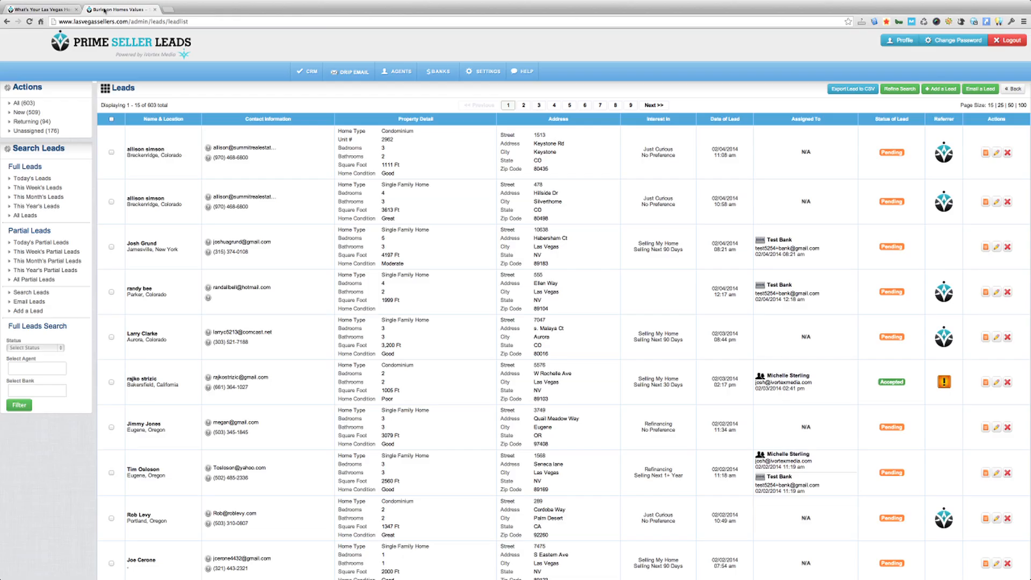
{"action": "mouse_move", "coordinate": [494, 75]}
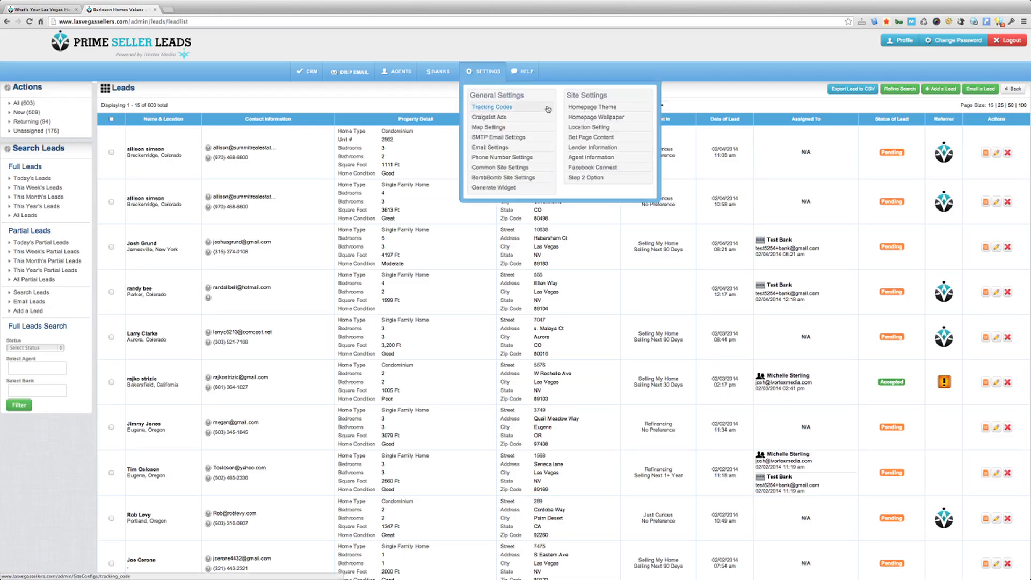
{"action": "left_click", "coordinate": [578, 139]}
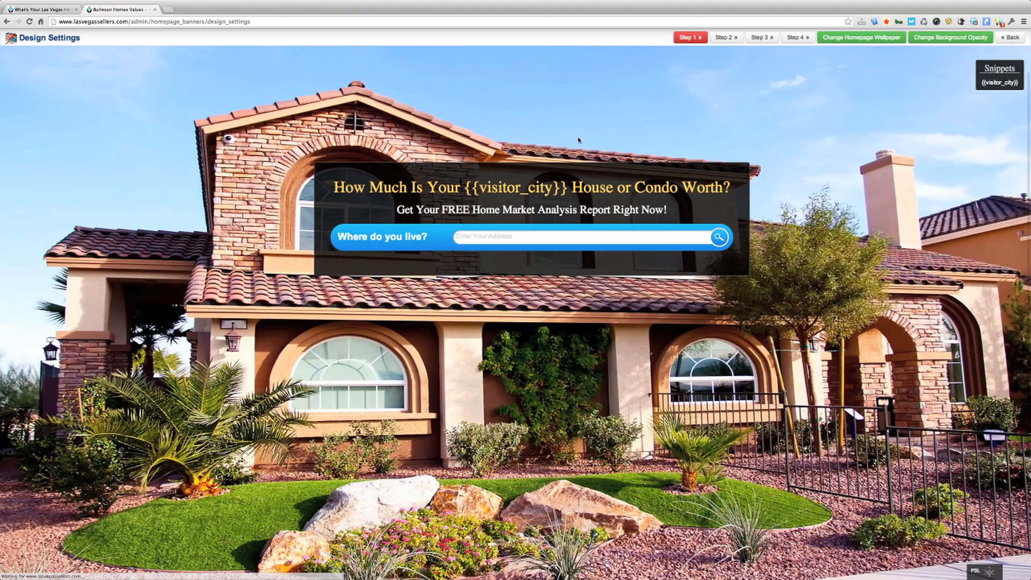
Preview funnel steps 2, 3 and 4, then return to step 1
{"action": "left_click", "coordinate": [722, 39]}
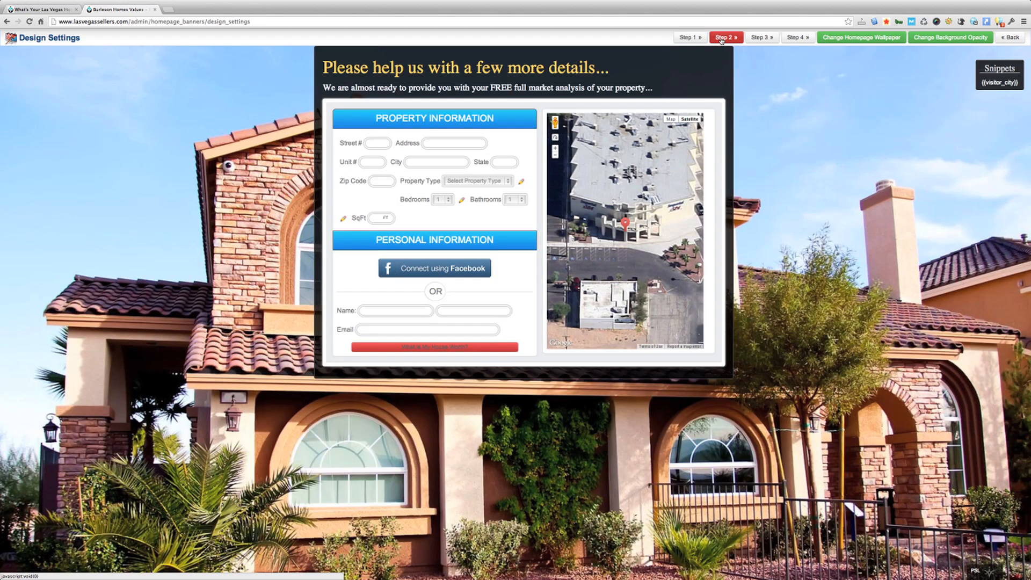
{"action": "left_click", "coordinate": [760, 38]}
{"action": "left_click", "coordinate": [797, 37]}
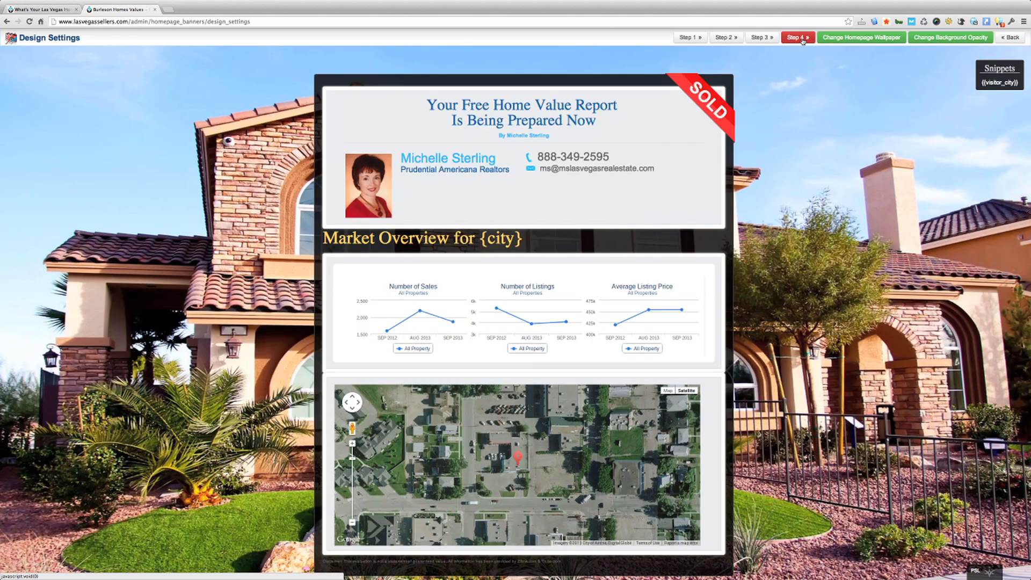
{"action": "left_click", "coordinate": [691, 38]}
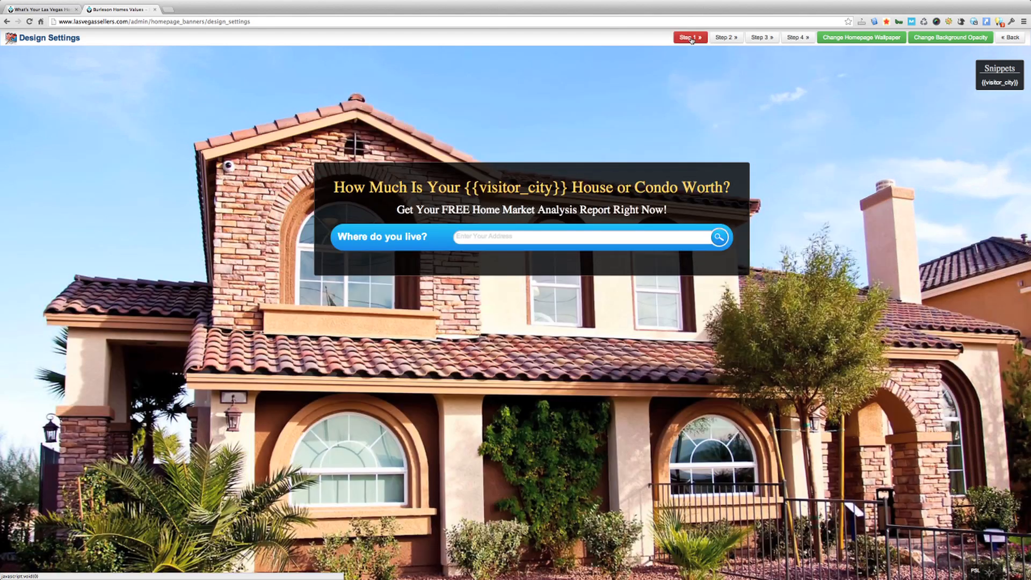
{"action": "scroll", "coordinate": [505, 163], "scroll_direction": "down", "scroll_amount": 1}
{"action": "scroll", "coordinate": [505, 163], "scroll_direction": "down", "scroll_amount": 1}
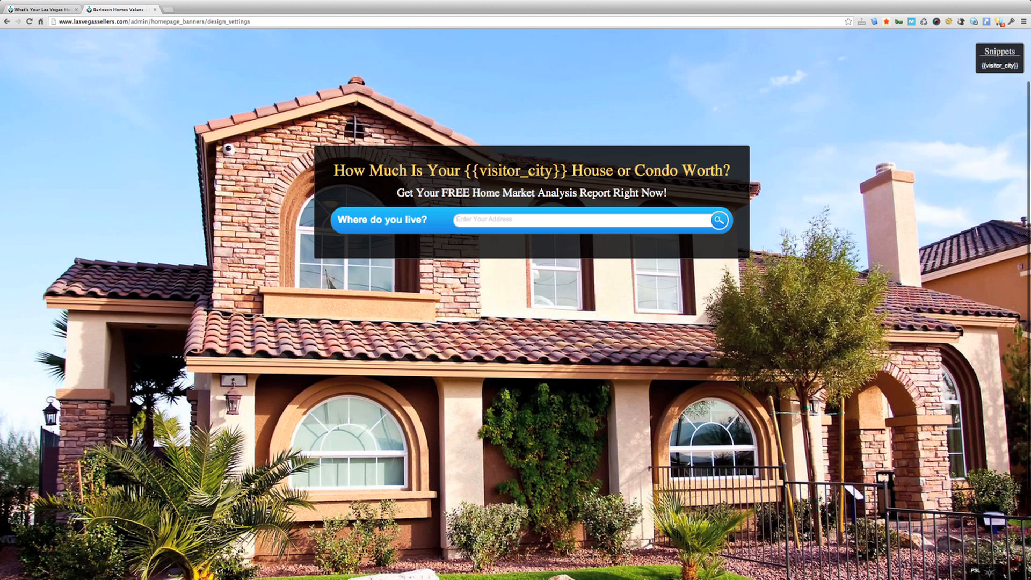
{"action": "left_click_drag", "start_coordinate": [982, 65], "coordinate": [1020, 65]}
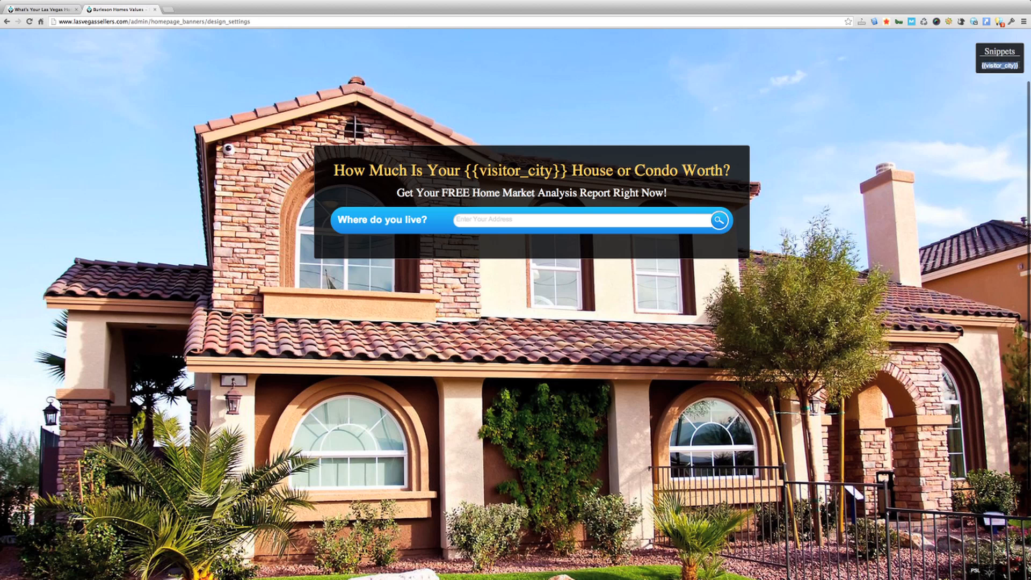
{"action": "right_click", "coordinate": [1009, 65]}
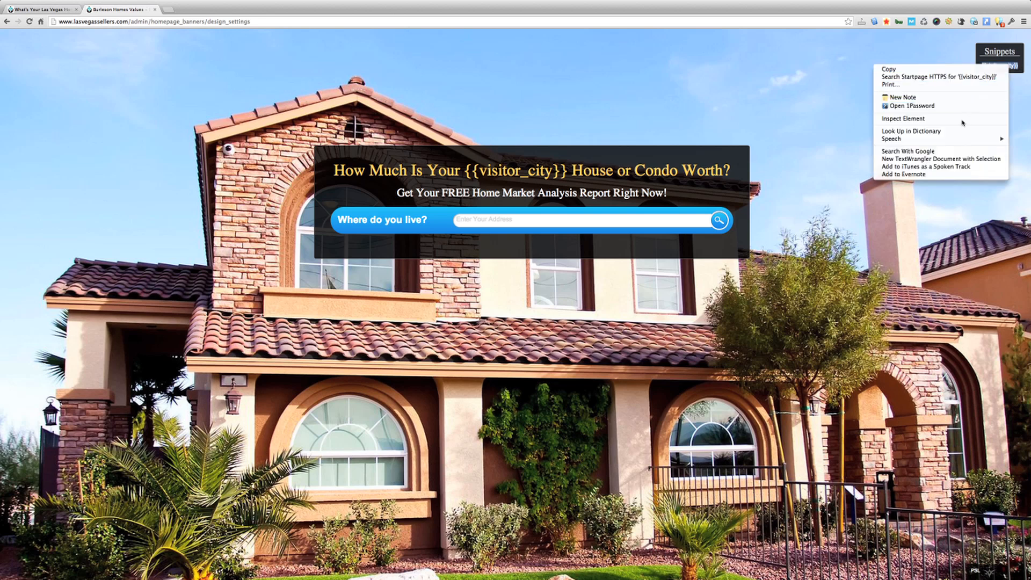
{"action": "left_click", "coordinate": [889, 69]}
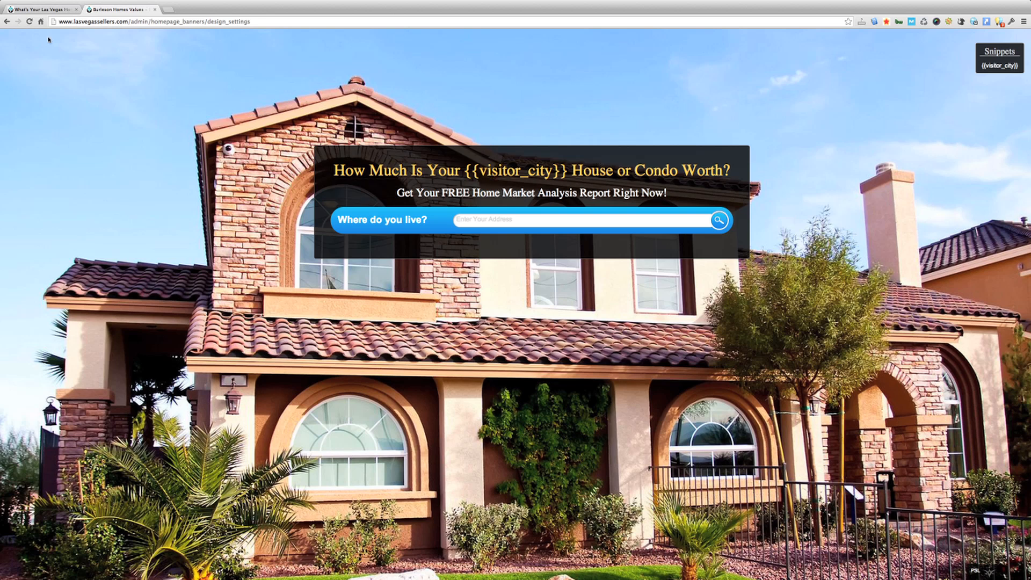
{"action": "left_click", "coordinate": [52, 10]}
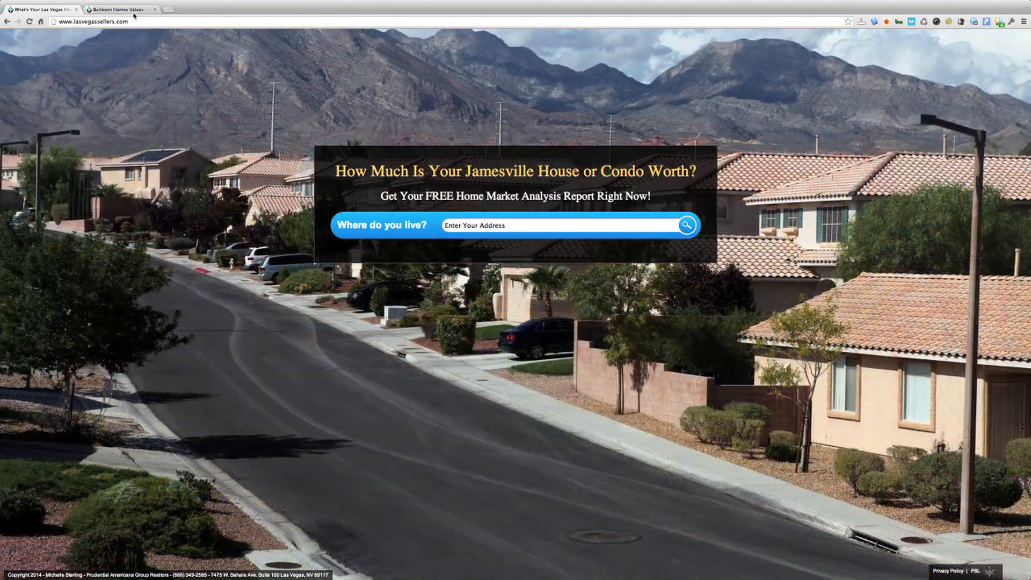
{"action": "left_click", "coordinate": [137, 9]}
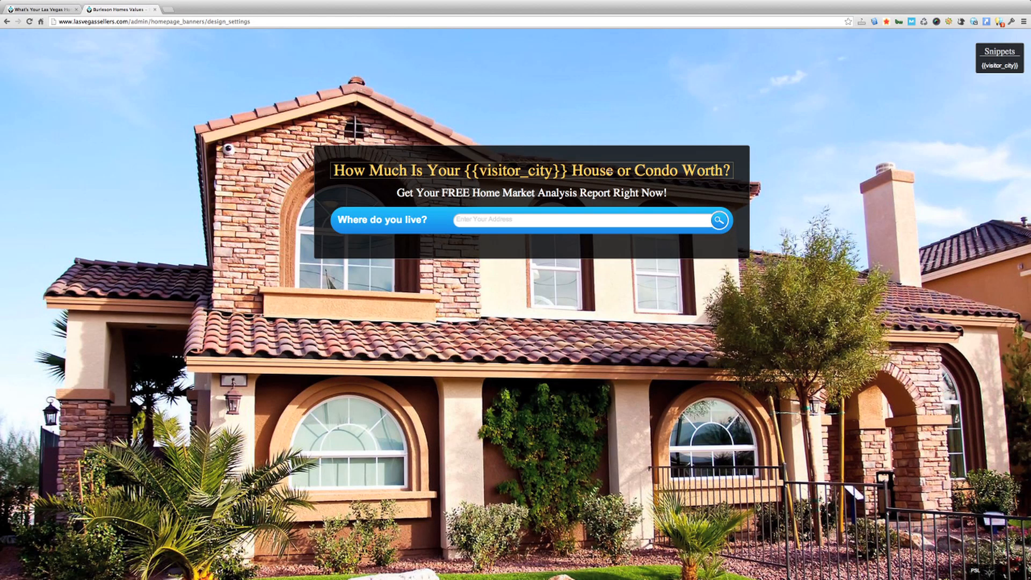
Replace {{visitor_city}} in the banner headline with 'Las Vegas'
{"action": "left_click", "coordinate": [488, 170]}
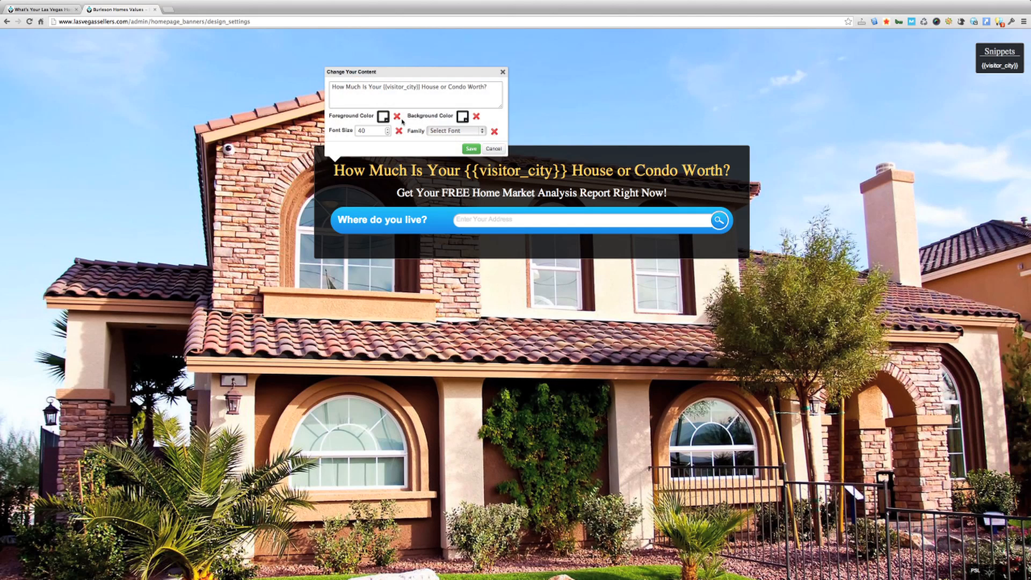
{"action": "left_click", "coordinate": [360, 87]}
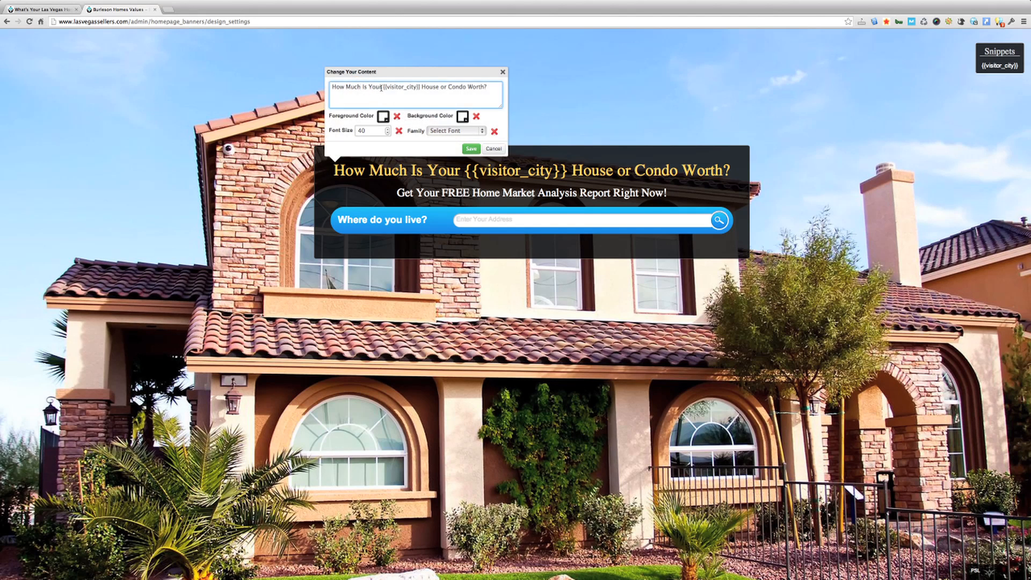
{"action": "left_click_drag", "start_coordinate": [384, 87], "coordinate": [420, 87]}
{"action": "left_click", "coordinate": [441, 70]}
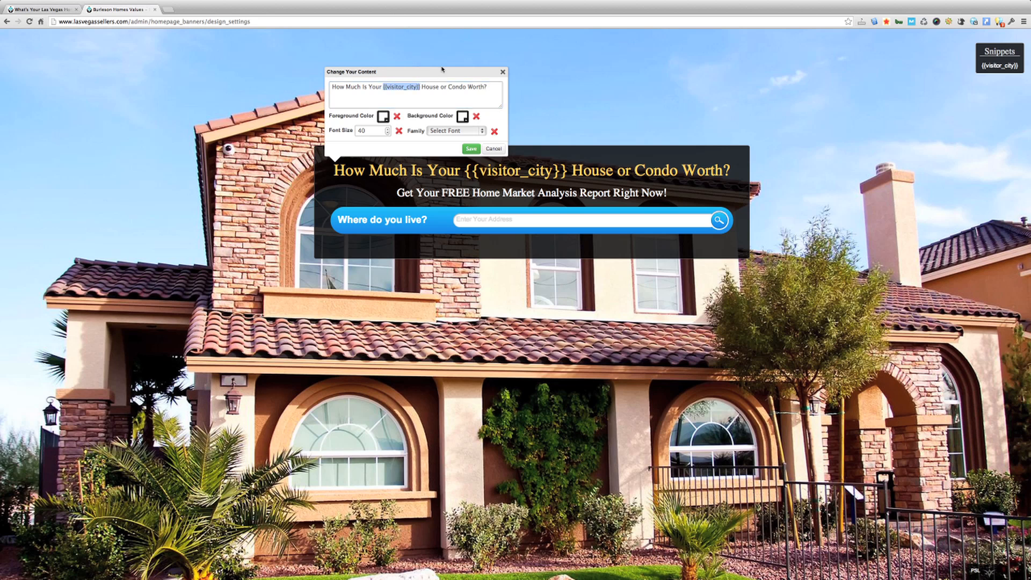
{"action": "key", "text": "BackSpace"}
{"action": "type", "text": "Las Vegas"}
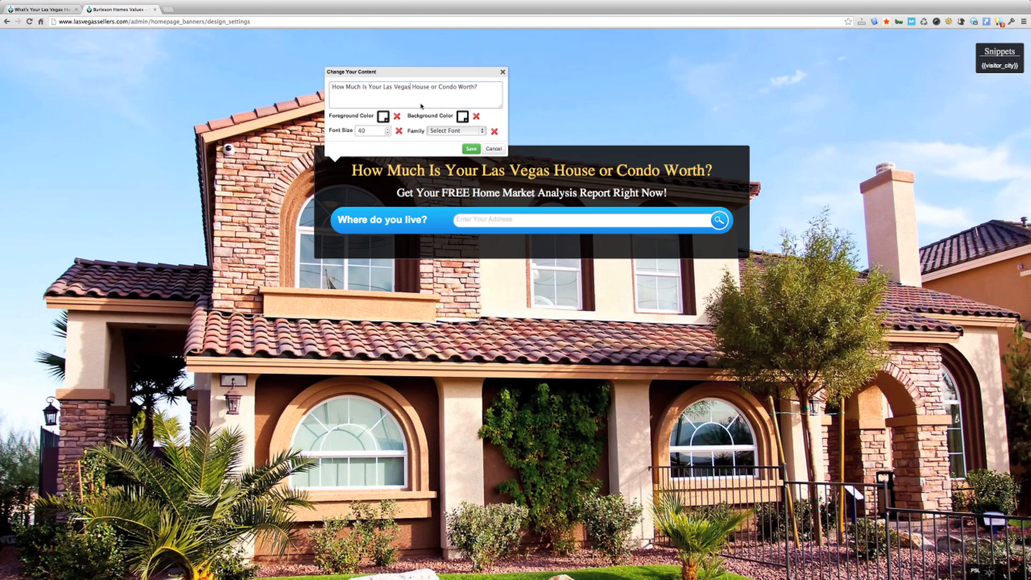
Leave the headline's font and colours unchanged and save the Las Vegas headline
{"action": "left_click", "coordinate": [386, 132]}
{"action": "left_click", "coordinate": [441, 131]}
{"action": "left_click", "coordinate": [443, 132]}
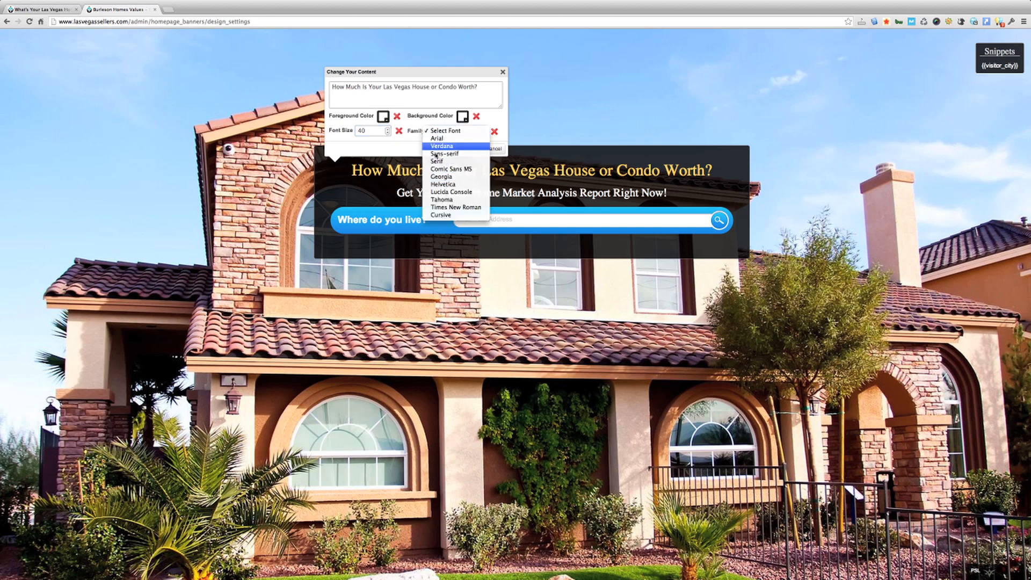
{"action": "left_click", "coordinate": [378, 149]}
{"action": "left_click", "coordinate": [383, 116]}
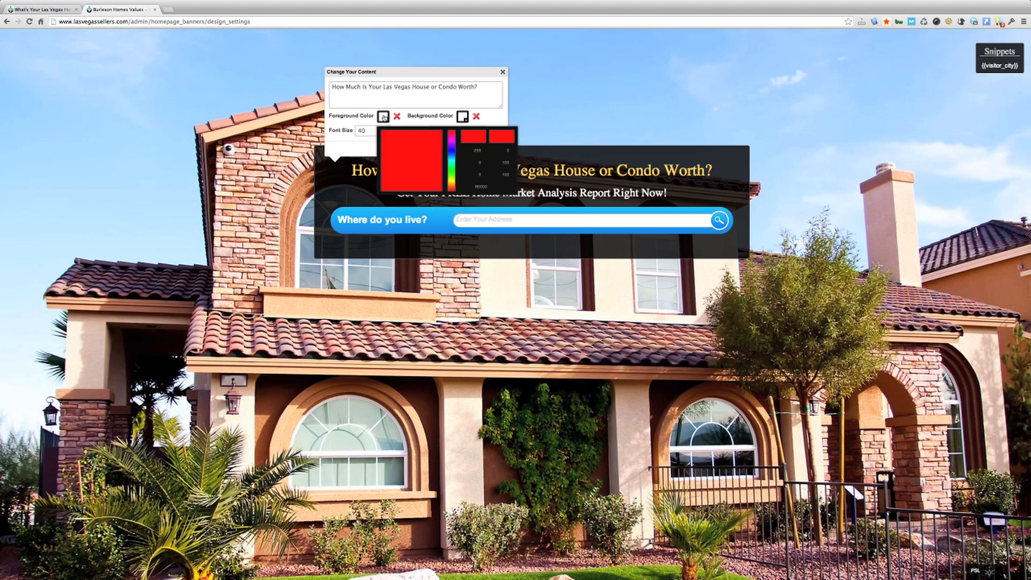
{"action": "left_click", "coordinate": [465, 118]}
{"action": "left_click", "coordinate": [491, 119]}
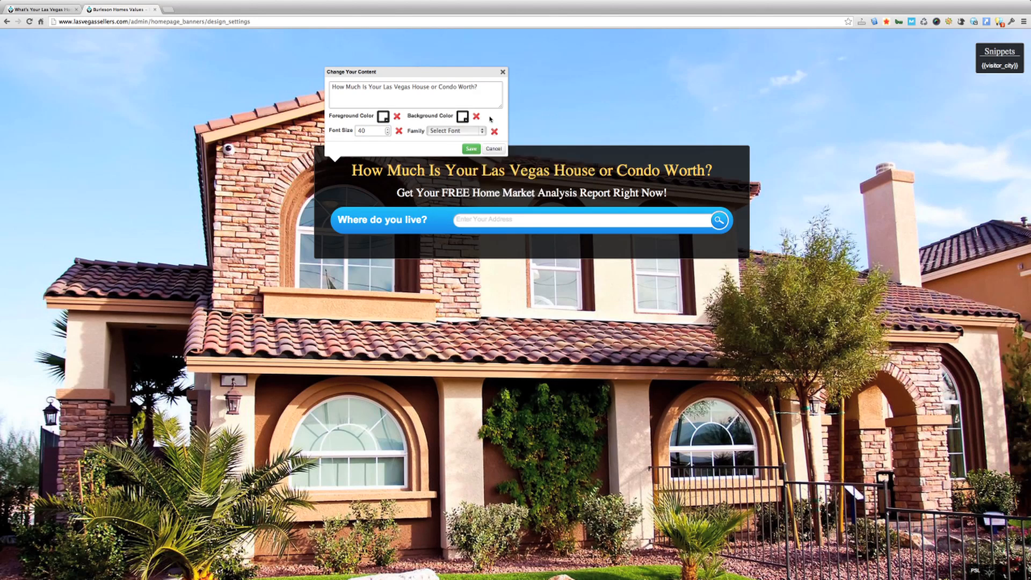
{"action": "left_click", "coordinate": [471, 150]}
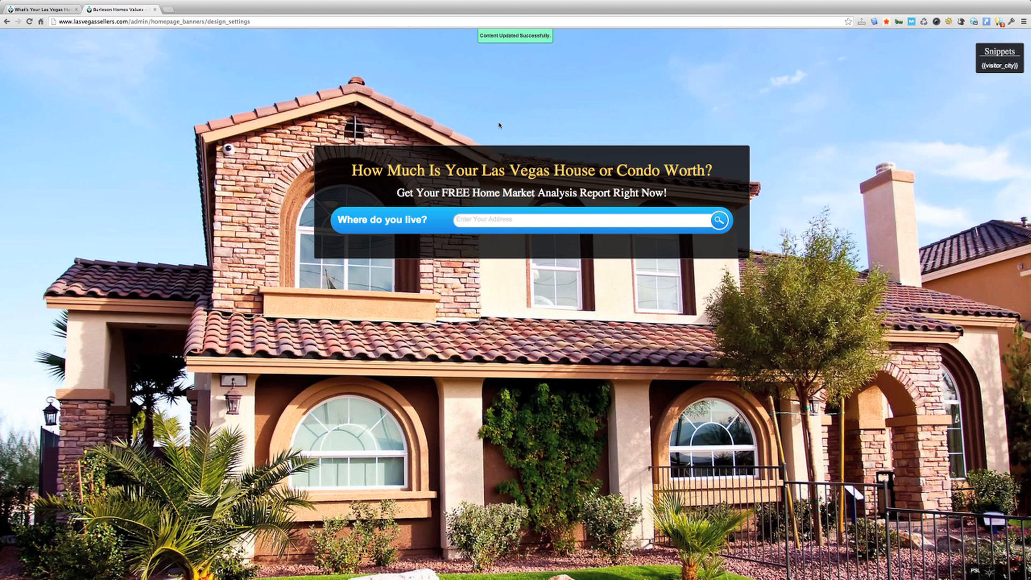
Open and cancel the subtitle, 'Where do you live?' label and address placeholder editors
{"action": "left_click", "coordinate": [487, 192]}
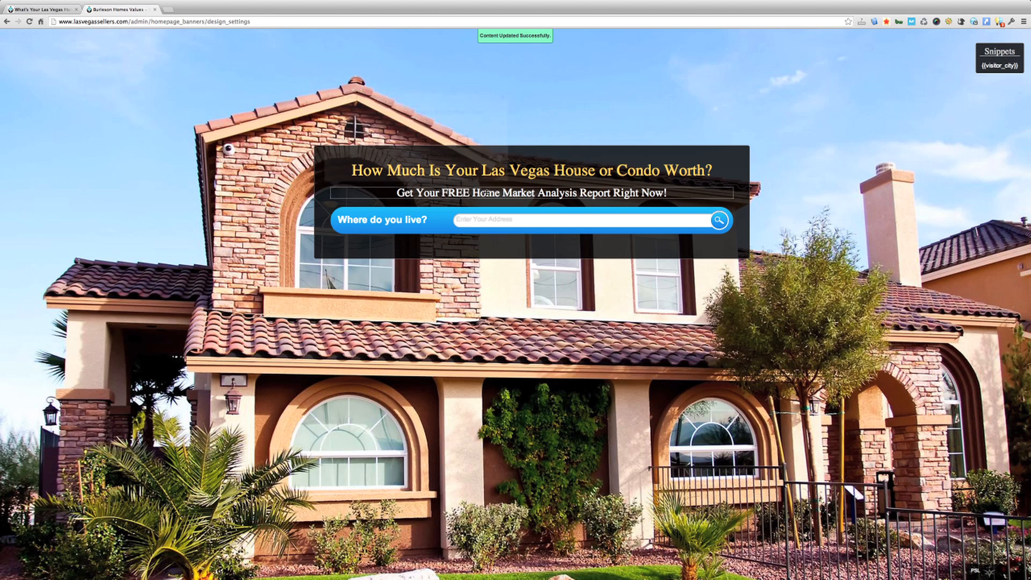
{"action": "left_click", "coordinate": [376, 157]}
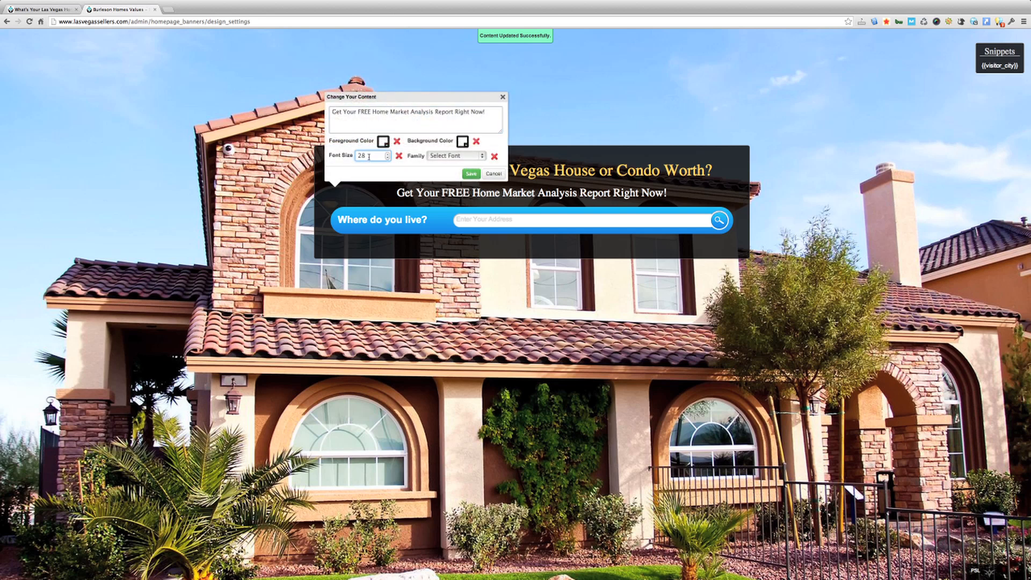
{"action": "left_click", "coordinate": [486, 174]}
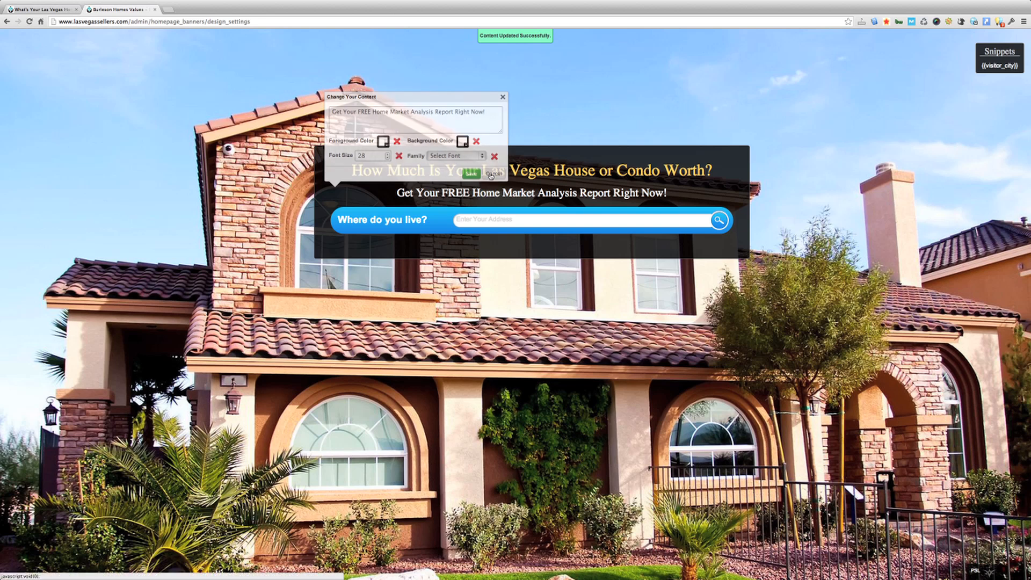
{"action": "left_click", "coordinate": [387, 221]}
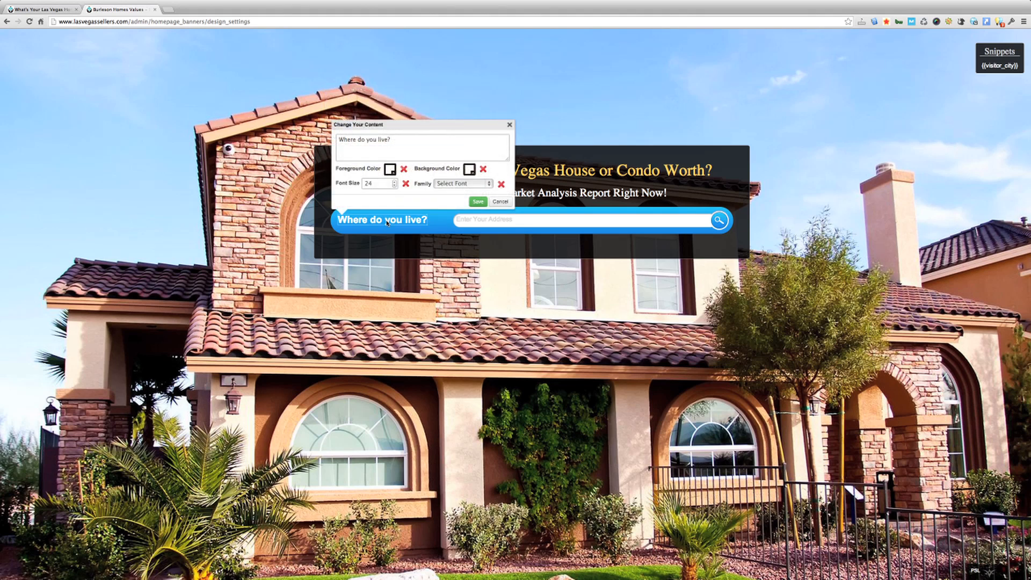
{"action": "left_click", "coordinate": [500, 202]}
{"action": "left_click", "coordinate": [489, 220]}
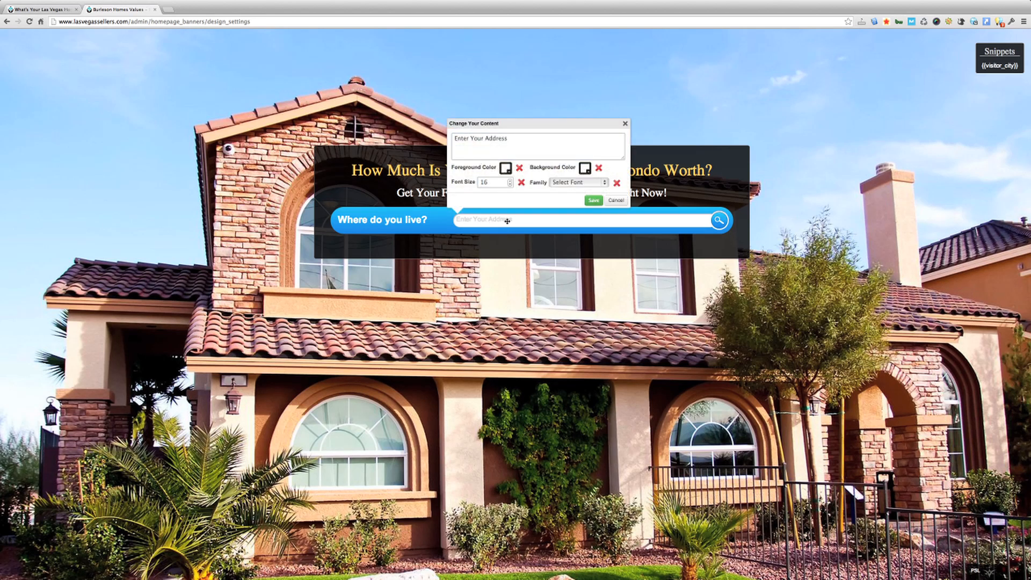
{"action": "left_click", "coordinate": [614, 201]}
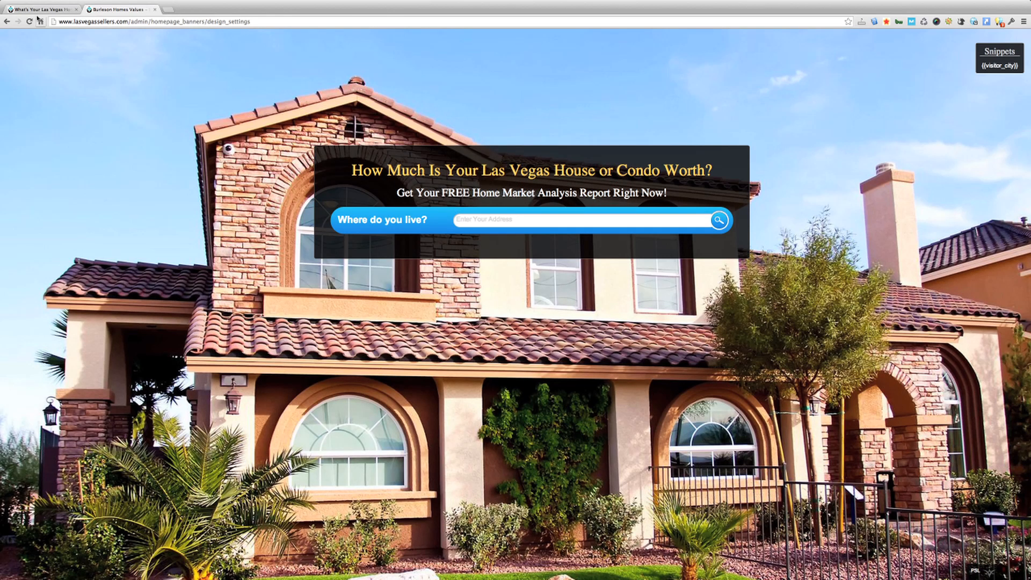
{"action": "left_click", "coordinate": [46, 11]}
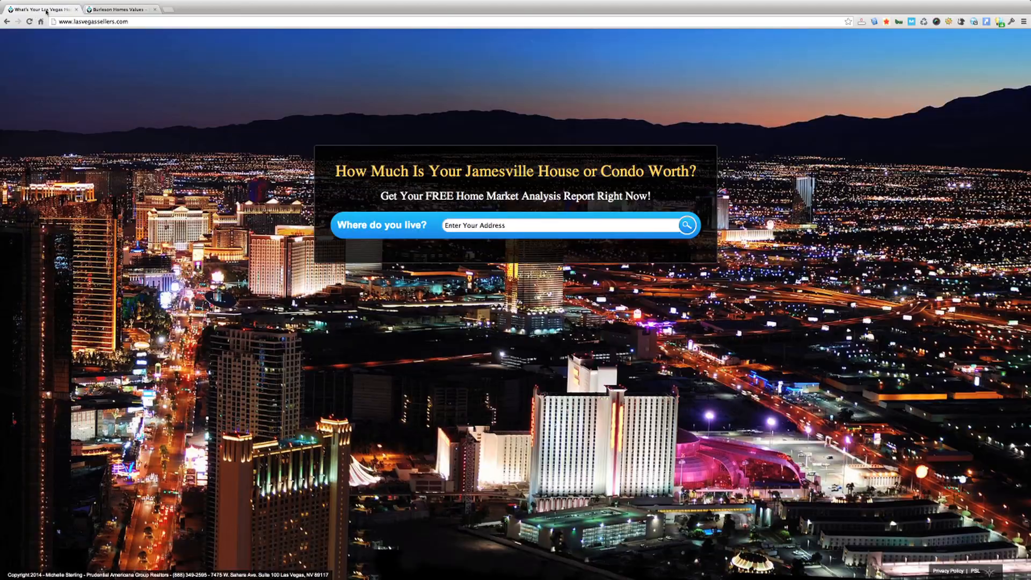
{"action": "left_click", "coordinate": [30, 22]}
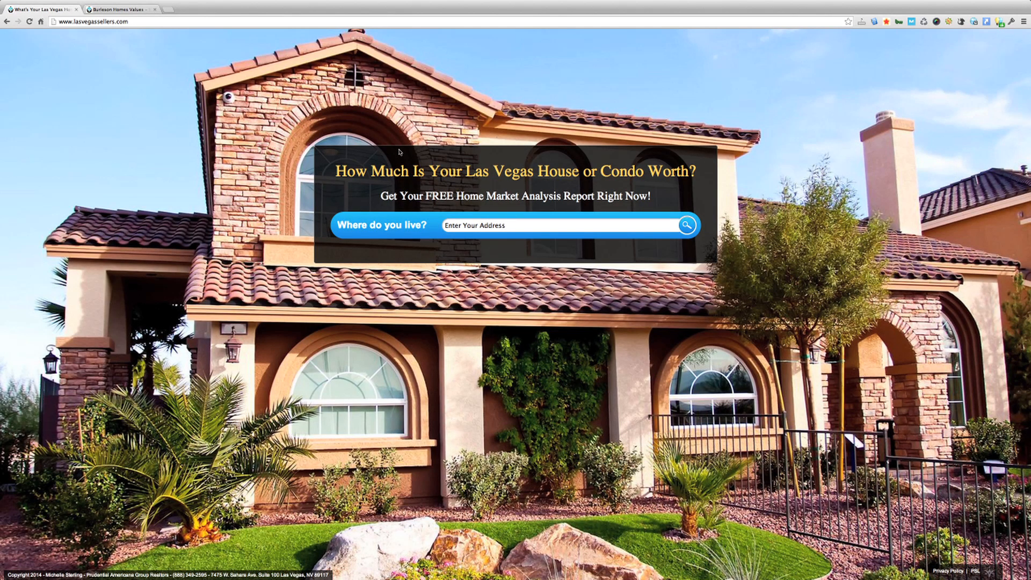
{"action": "left_click", "coordinate": [108, 10]}
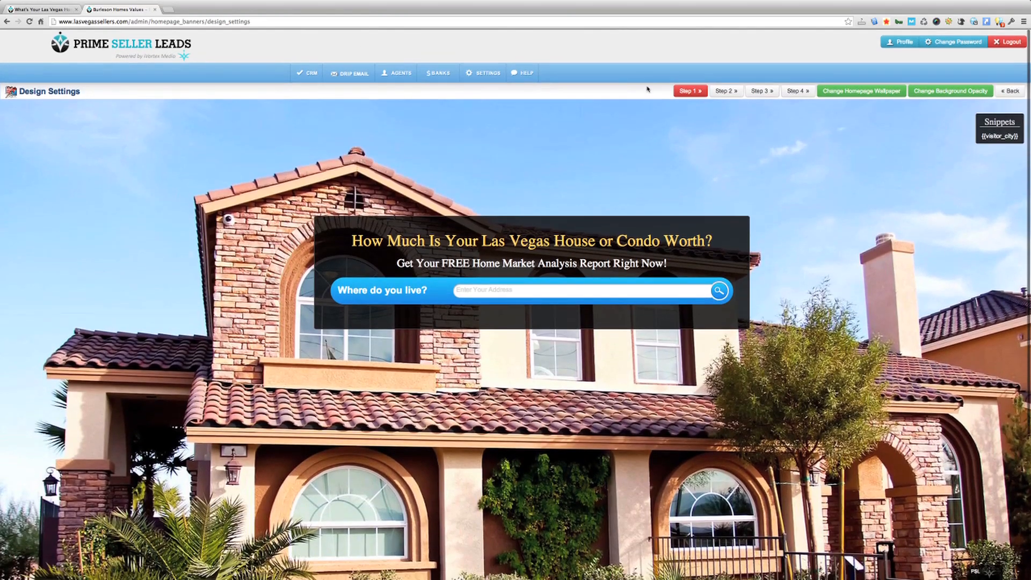
Show funnel step 2 and review the 'What is My House Worth?' button editor without changes
{"action": "left_click", "coordinate": [724, 91]}
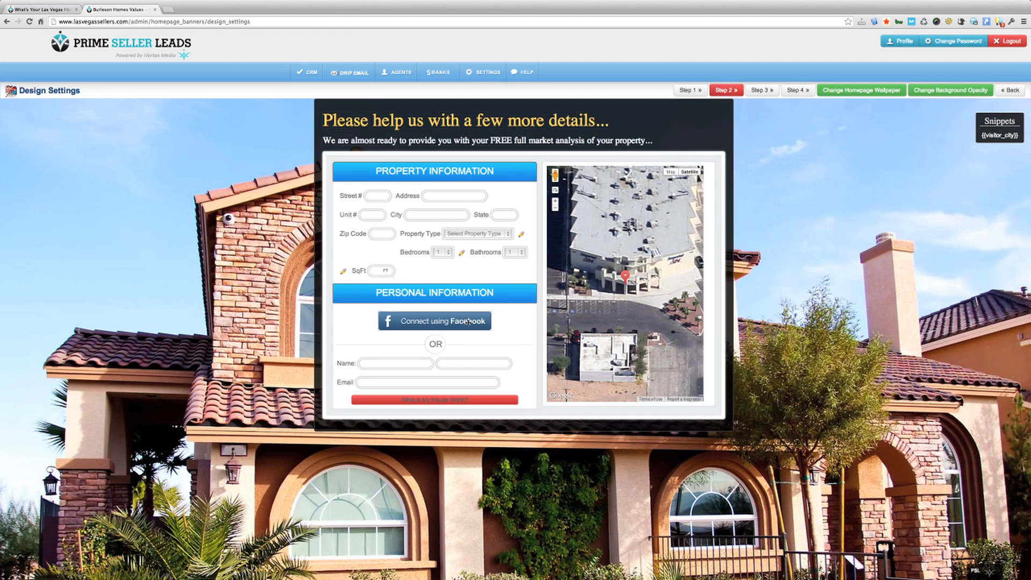
{"action": "left_click", "coordinate": [443, 400]}
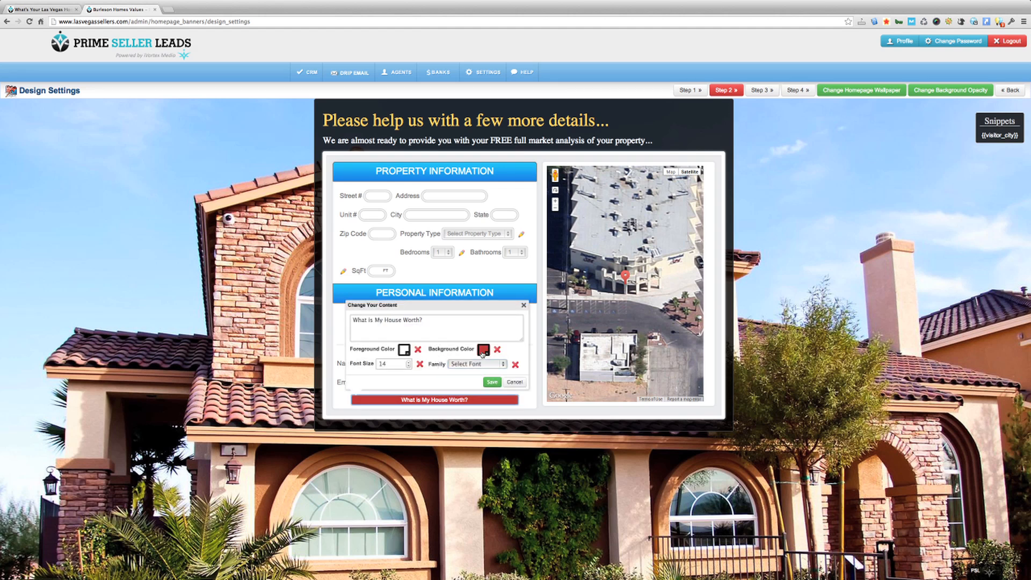
{"action": "left_click", "coordinate": [390, 323]}
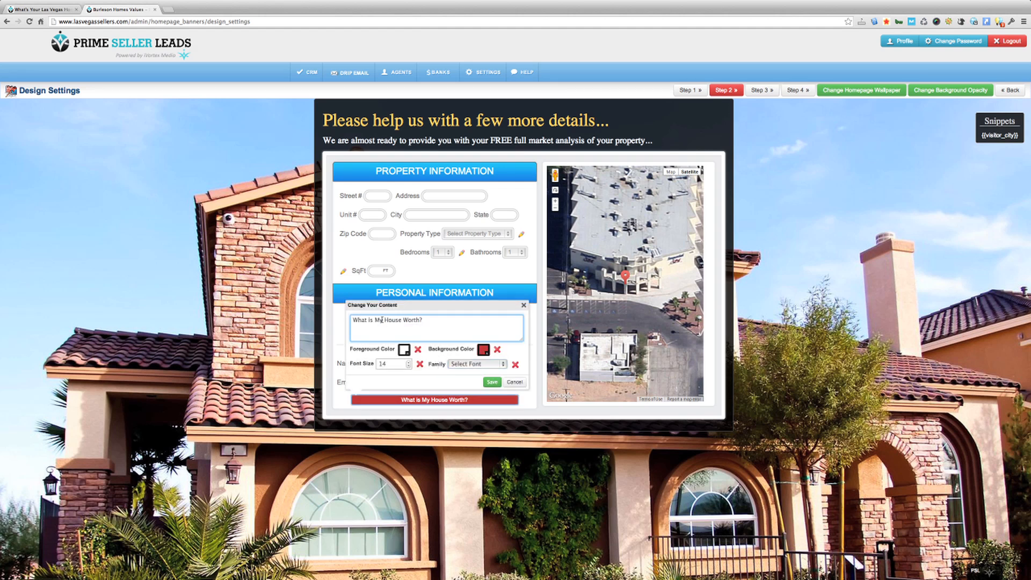
{"action": "left_click", "coordinate": [402, 362]}
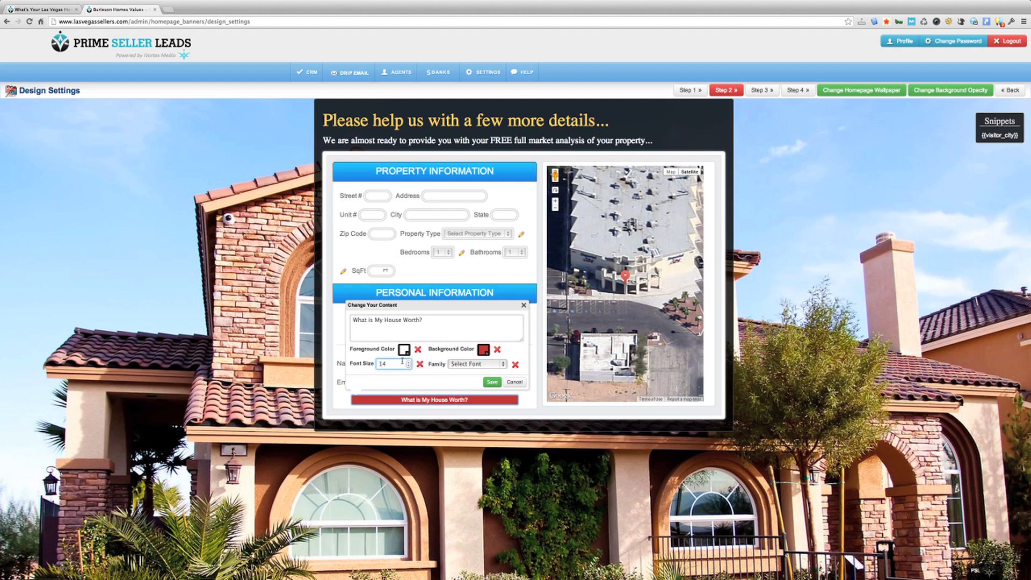
{"action": "left_click", "coordinate": [511, 383]}
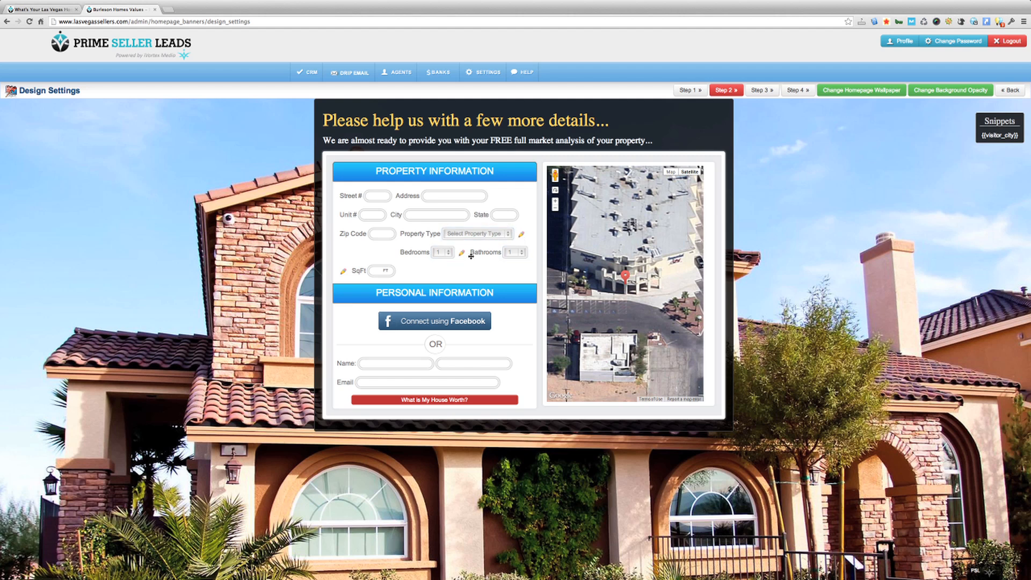
{"action": "left_click", "coordinate": [521, 235]}
Delete Farm Land from the property type list and save the list
{"action": "left_click", "coordinate": [504, 157]}
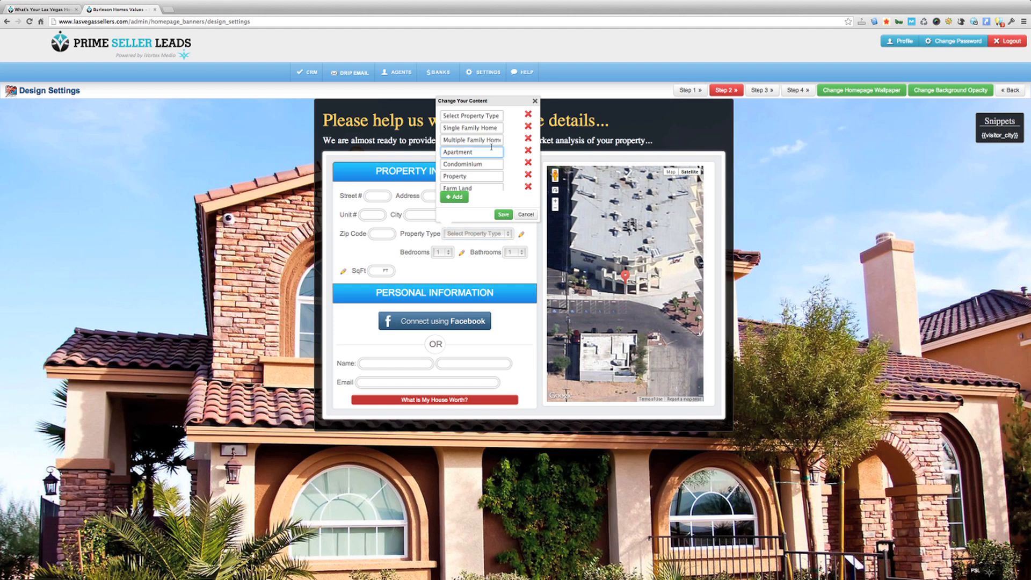
{"action": "scroll", "coordinate": [492, 147], "scroll_direction": "down", "scroll_amount": 2}
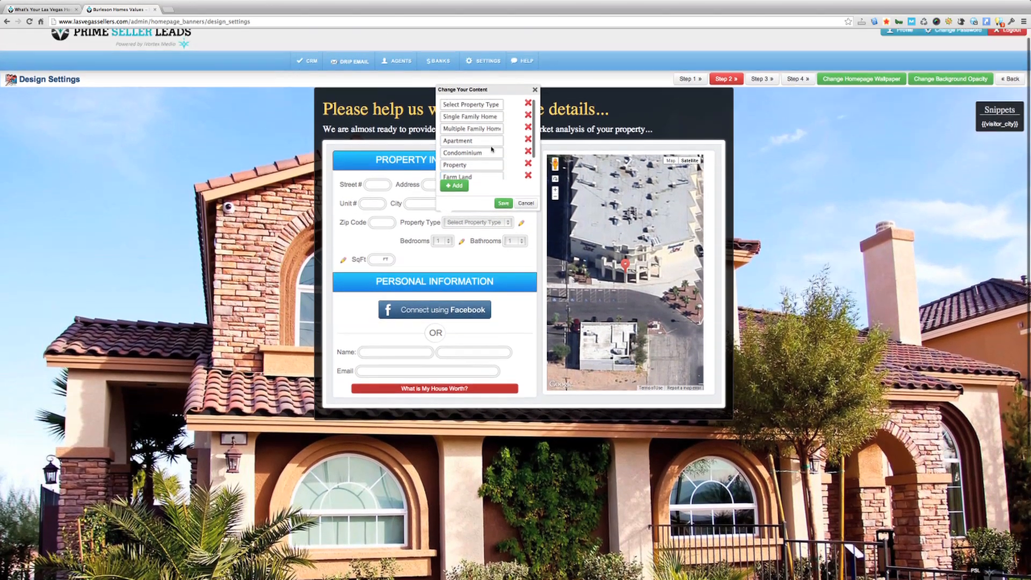
{"action": "scroll", "coordinate": [492, 149], "scroll_direction": "up", "scroll_amount": 2}
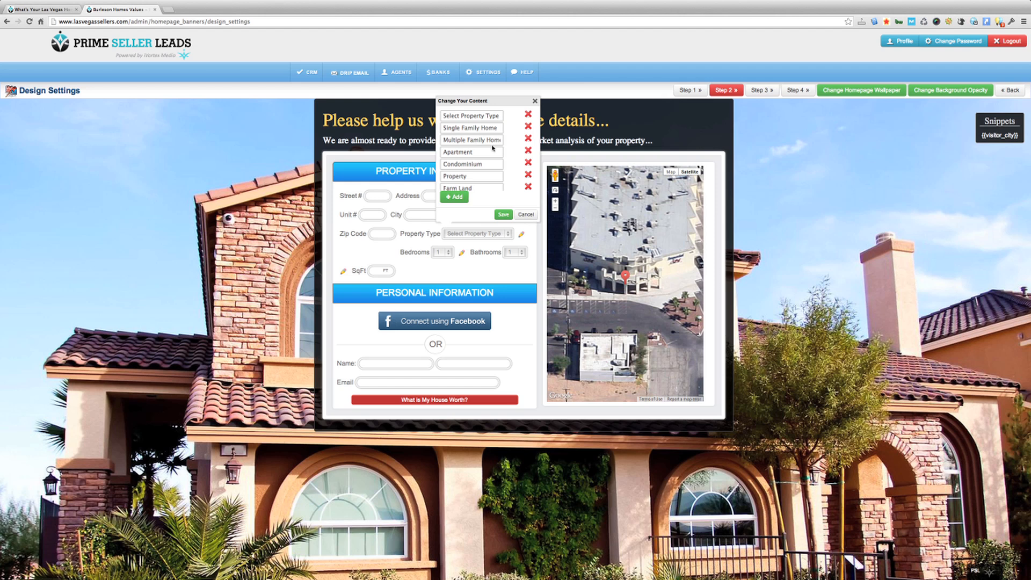
{"action": "scroll", "coordinate": [492, 148], "scroll_direction": "down", "scroll_amount": 3}
{"action": "scroll", "coordinate": [493, 148], "scroll_direction": "up", "scroll_amount": 3}
{"action": "scroll", "coordinate": [493, 149], "scroll_direction": "down", "scroll_amount": 5}
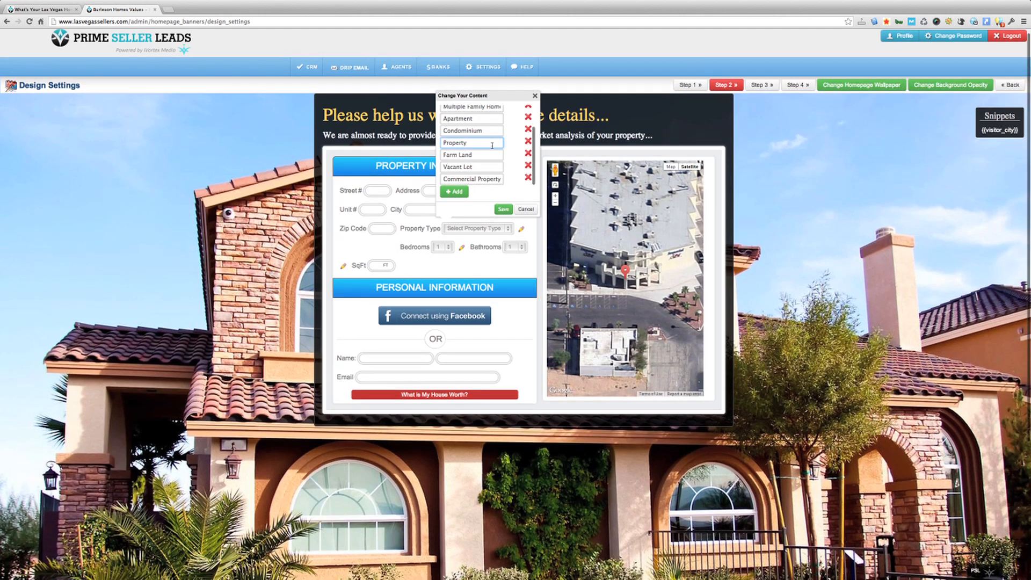
{"action": "left_click", "coordinate": [528, 155]}
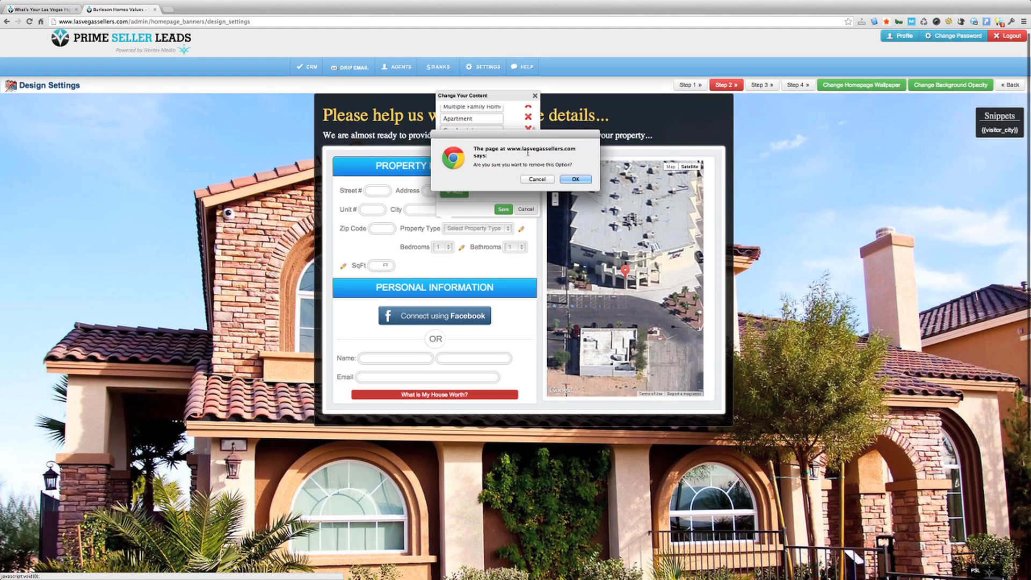
{"action": "left_click", "coordinate": [571, 179]}
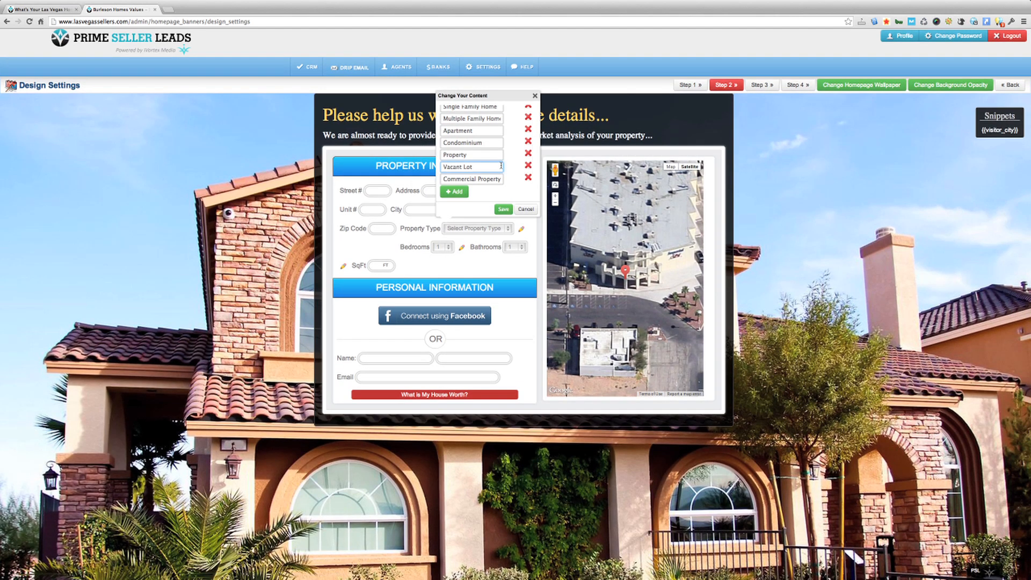
{"action": "left_click", "coordinate": [504, 211]}
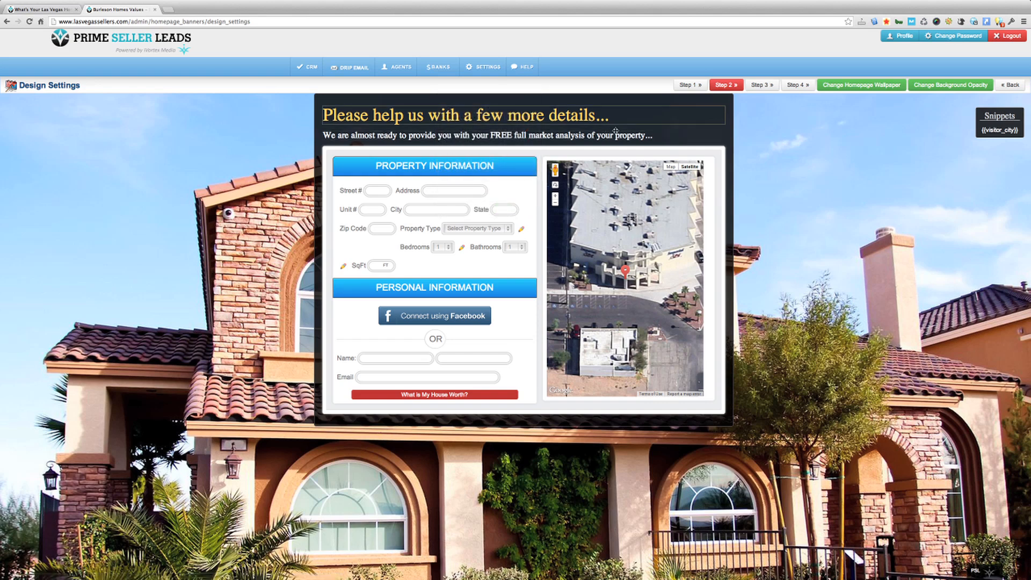
{"action": "left_click", "coordinate": [762, 84]}
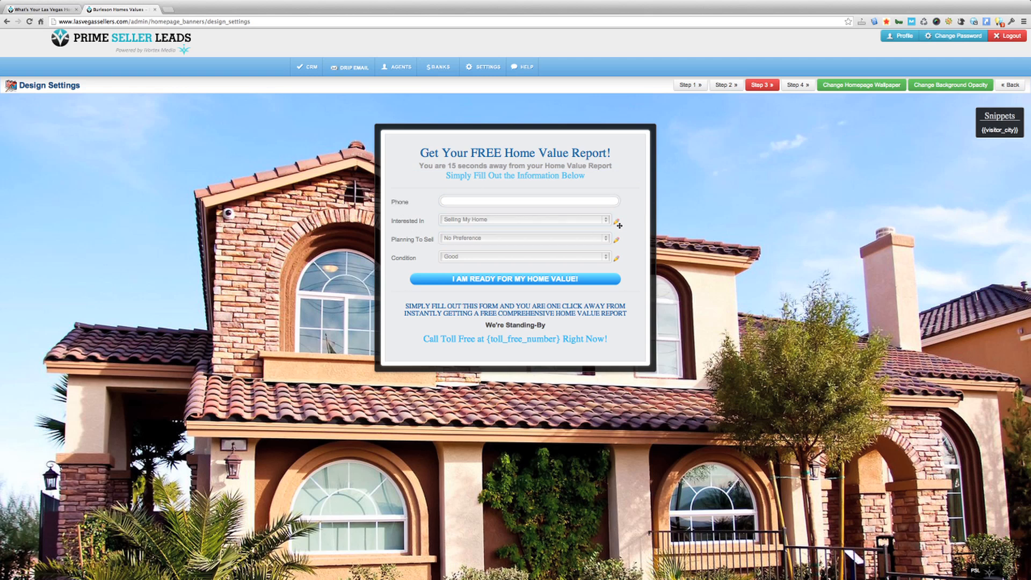
{"action": "left_click", "coordinate": [483, 221]}
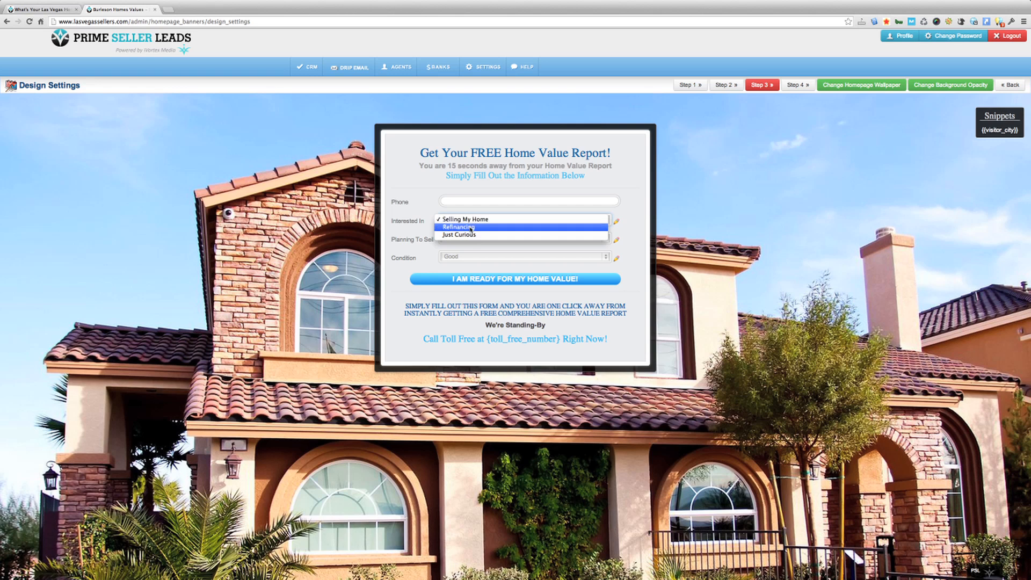
{"action": "left_click", "coordinate": [633, 215]}
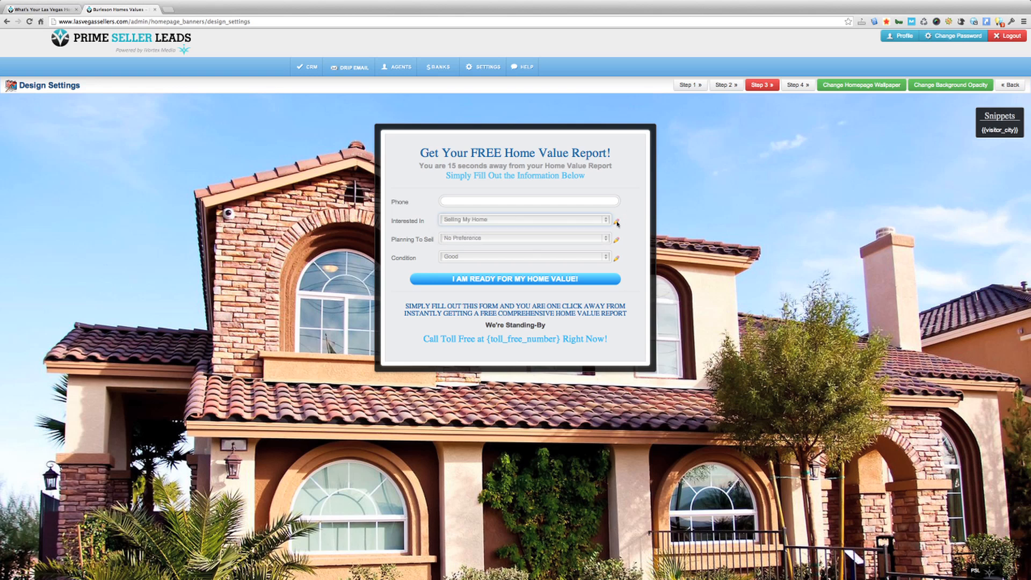
{"action": "left_click", "coordinate": [617, 222]}
{"action": "scroll", "coordinate": [508, 162], "scroll_direction": "down", "scroll_amount": 1}
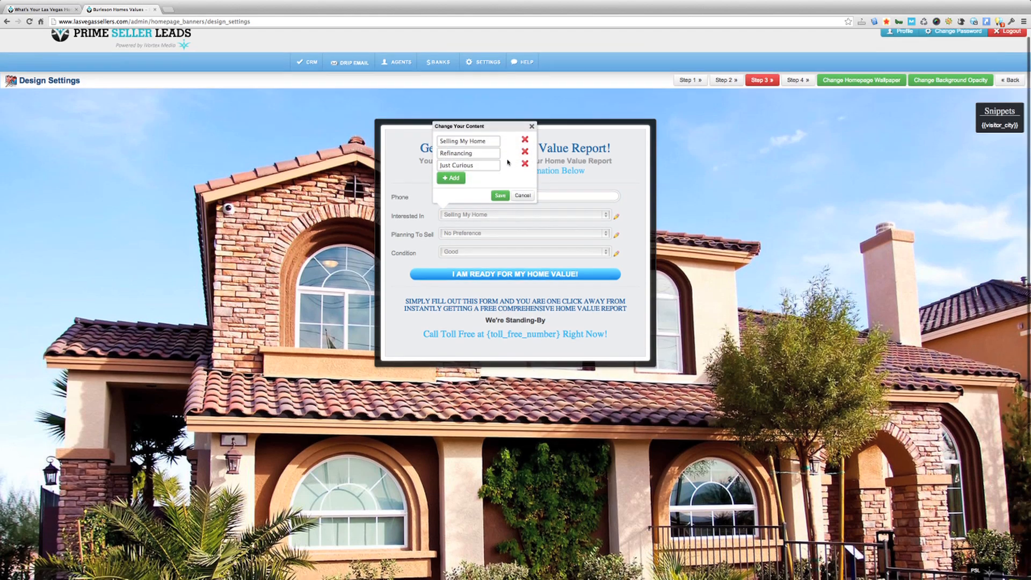
{"action": "left_click", "coordinate": [456, 180]}
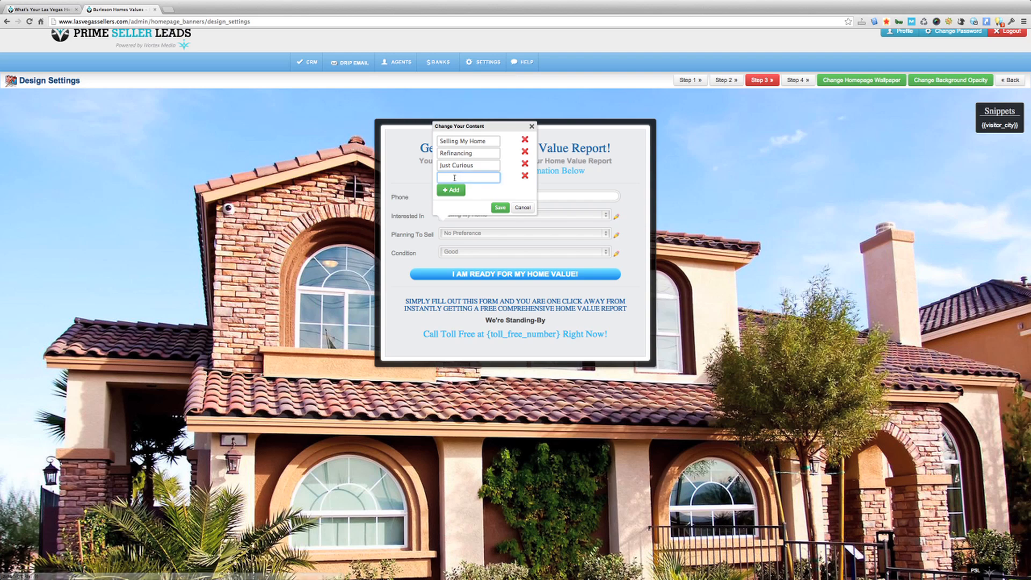
{"action": "left_click", "coordinate": [523, 208]}
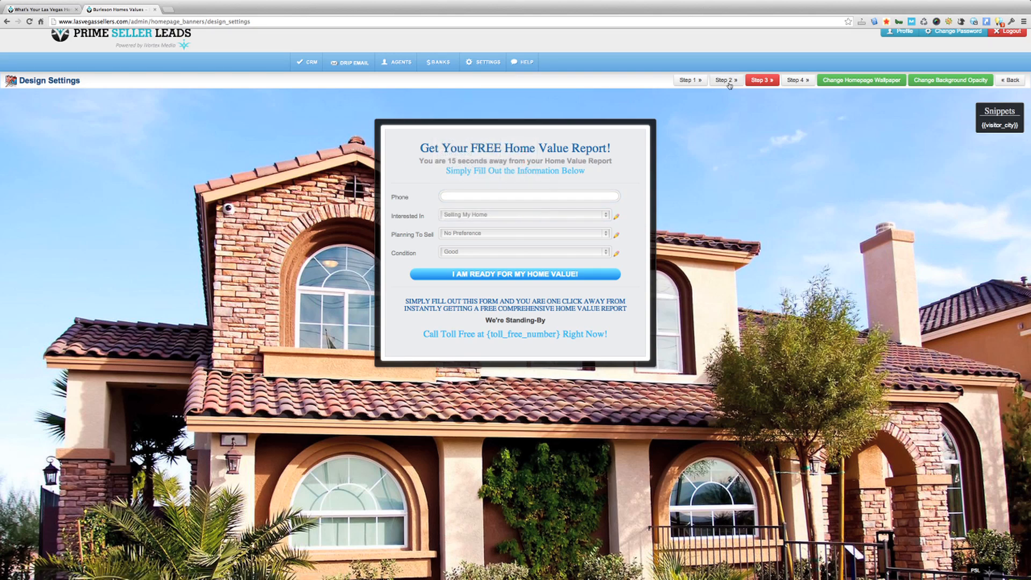
{"action": "left_click", "coordinate": [797, 80]}
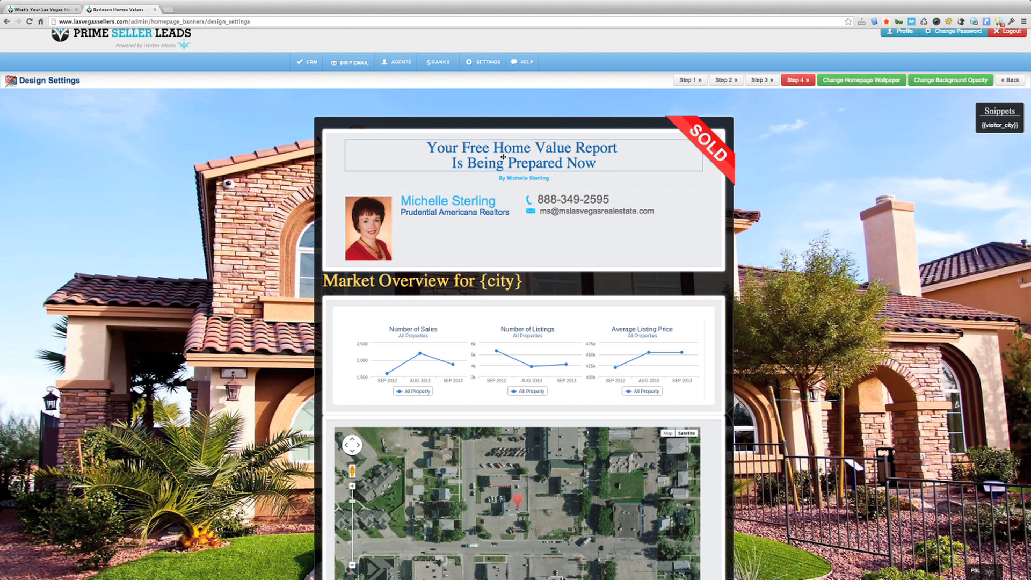
Review the Step 4 agent photo editor without replacing the photo, then return to Step 1
{"action": "left_click", "coordinate": [366, 226]}
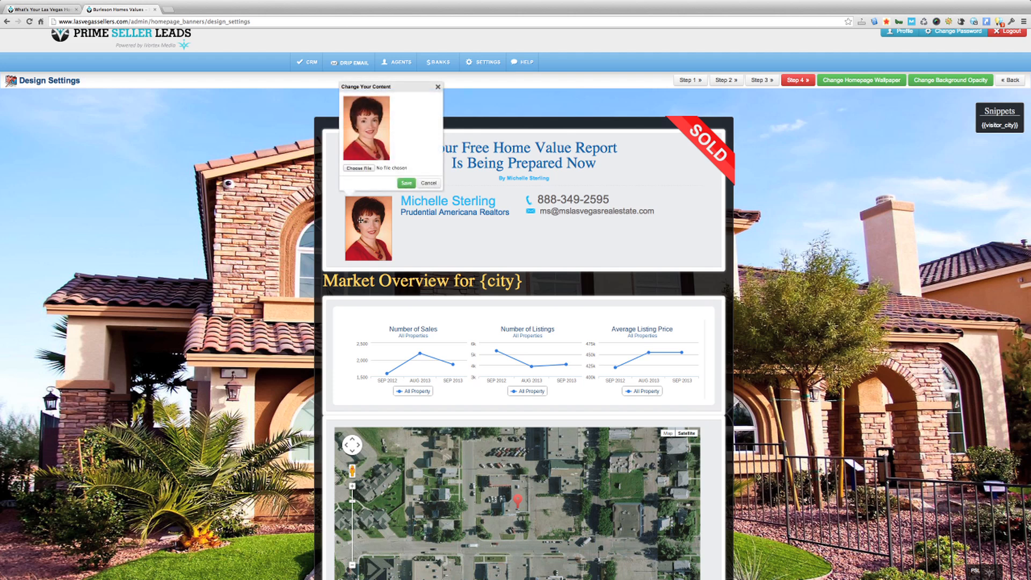
{"action": "left_click", "coordinate": [360, 169]}
{"action": "left_click", "coordinate": [786, 181]}
{"action": "left_click", "coordinate": [429, 183]}
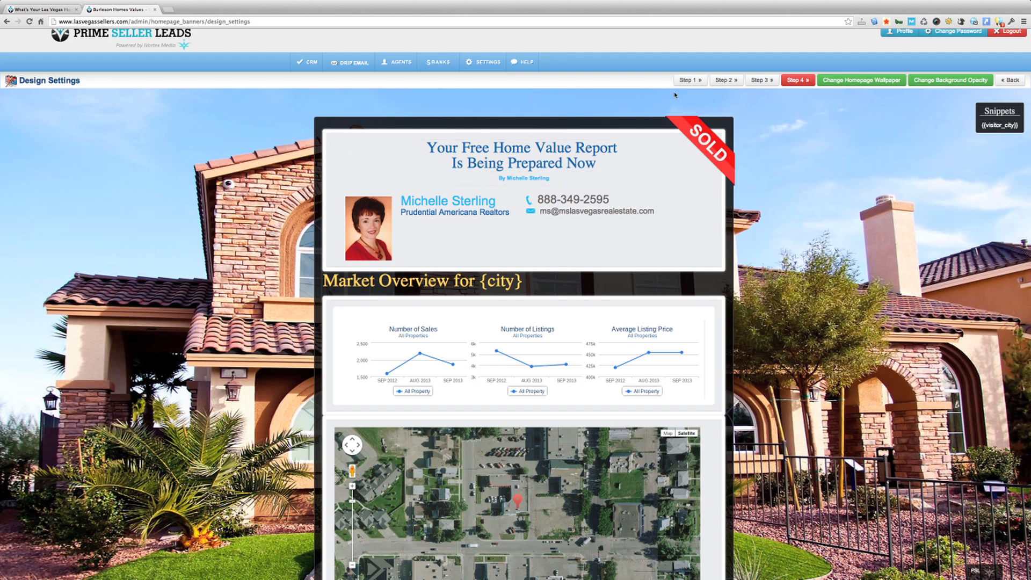
{"action": "left_click", "coordinate": [691, 80]}
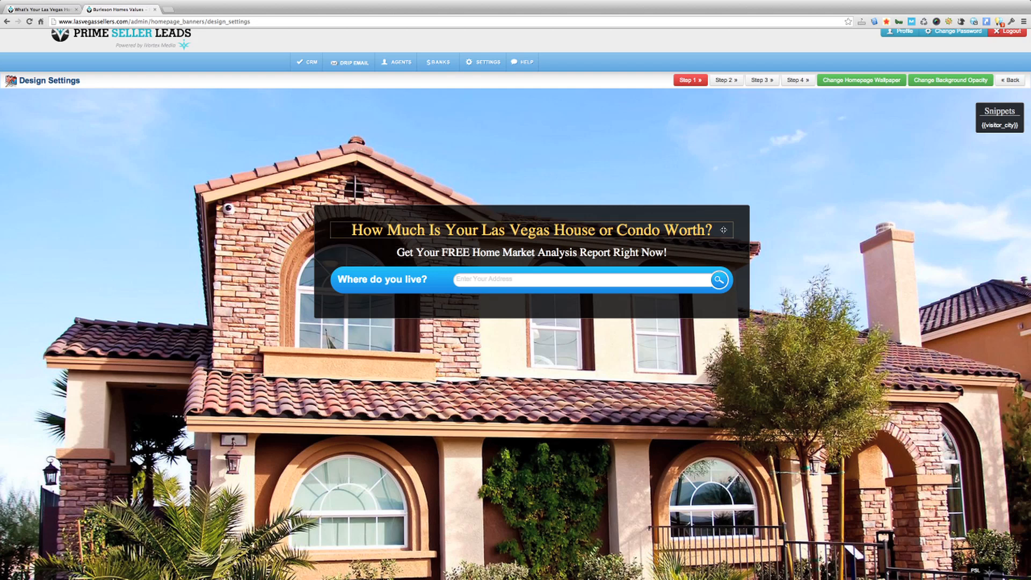
Set the banner background to about one-third dark opacity, save it, and view the public homepage
{"action": "scroll", "coordinate": [909, 107], "scroll_direction": "up", "scroll_amount": 1}
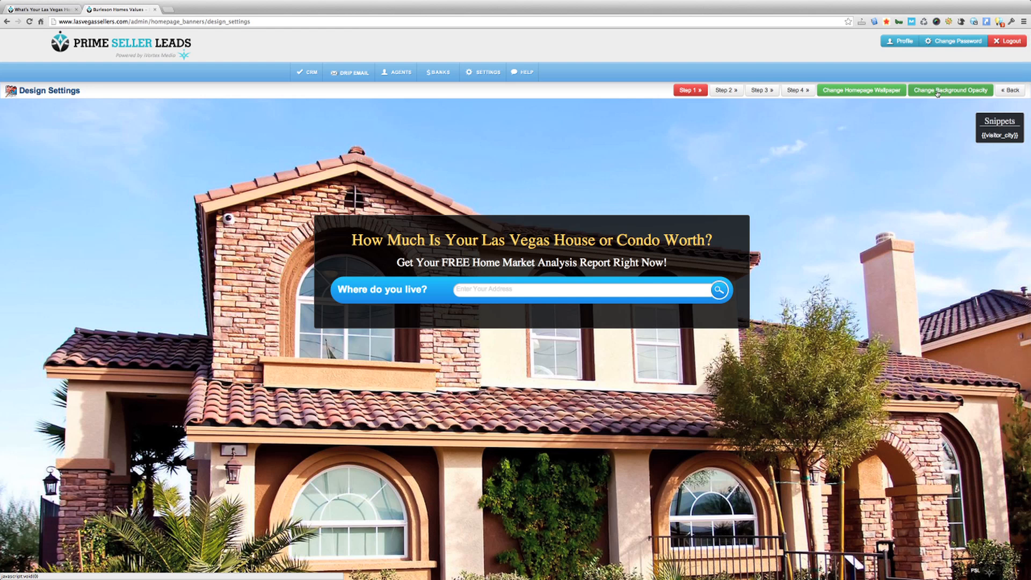
{"action": "left_click", "coordinate": [938, 94]}
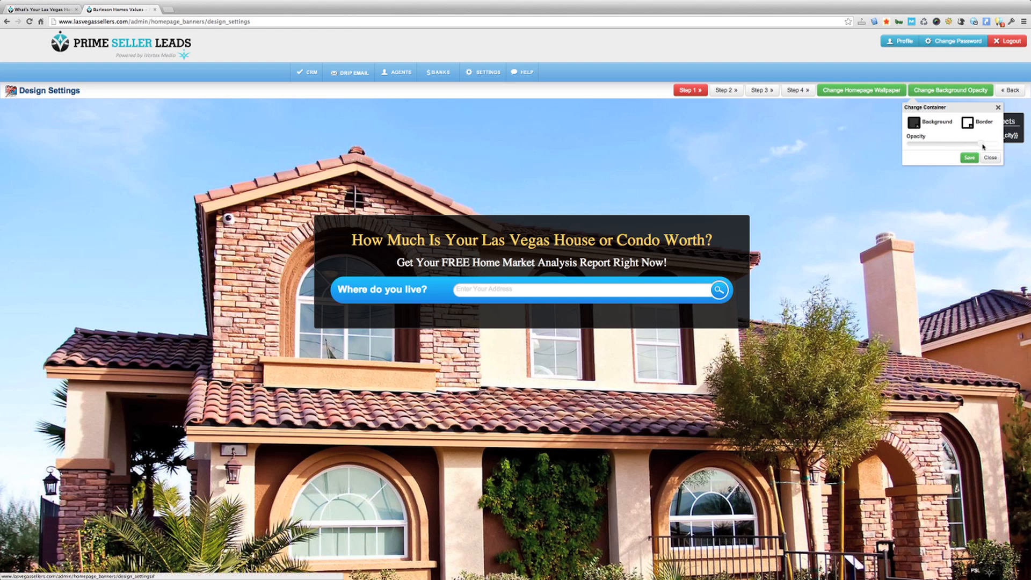
{"action": "left_click_drag", "start_coordinate": [983, 147], "coordinate": [935, 146]}
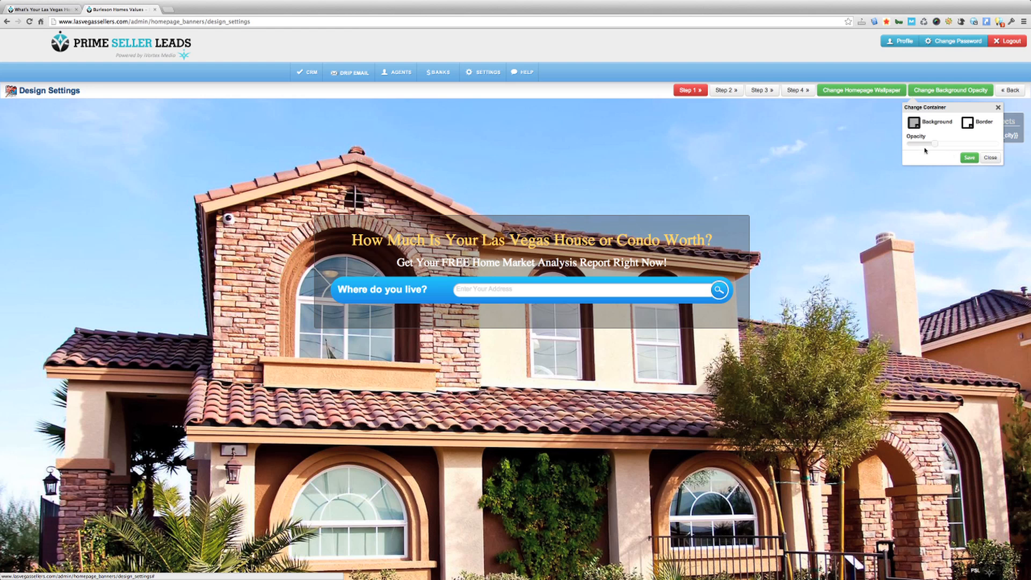
{"action": "left_click_drag", "start_coordinate": [933, 146], "coordinate": [1001, 148]}
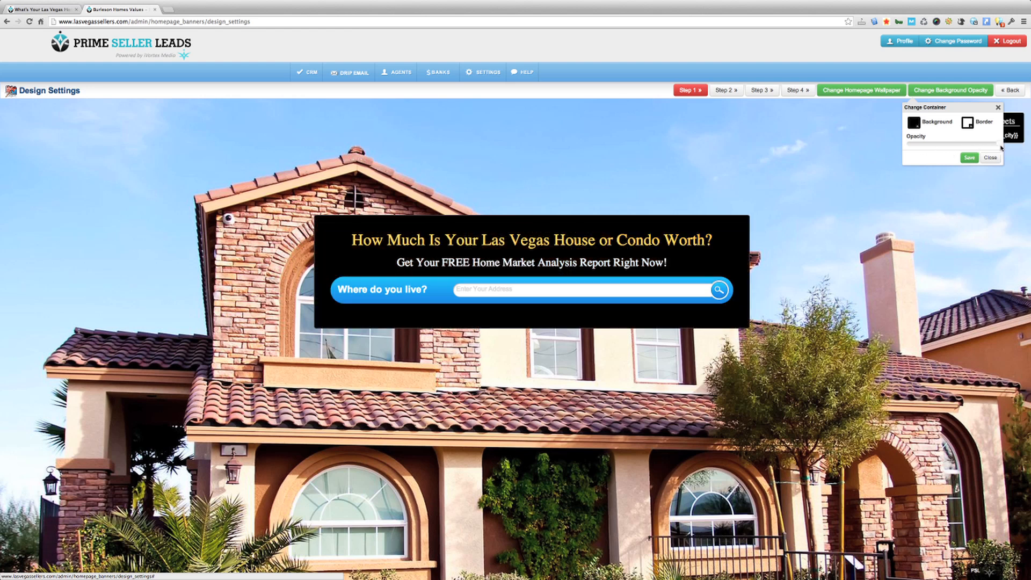
{"action": "left_click_drag", "start_coordinate": [916, 146], "coordinate": [907, 148]}
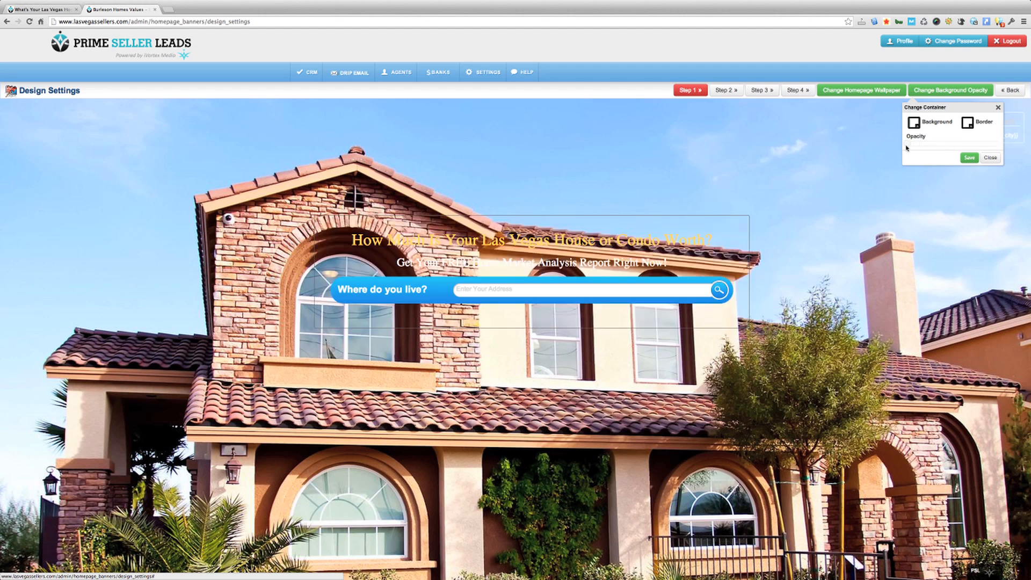
{"action": "left_click_drag", "start_coordinate": [909, 147], "coordinate": [934, 147]}
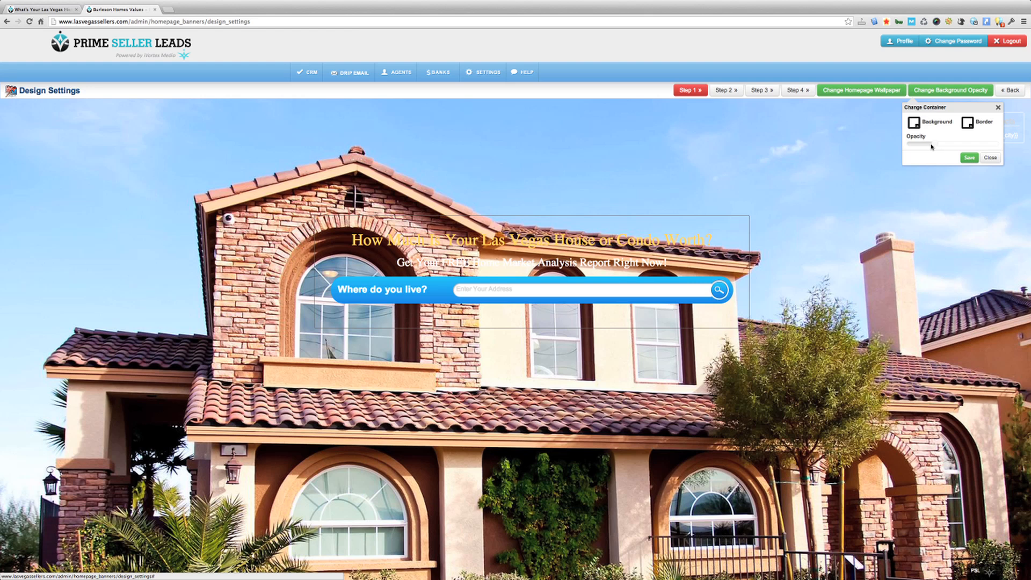
{"action": "left_click", "coordinate": [970, 157]}
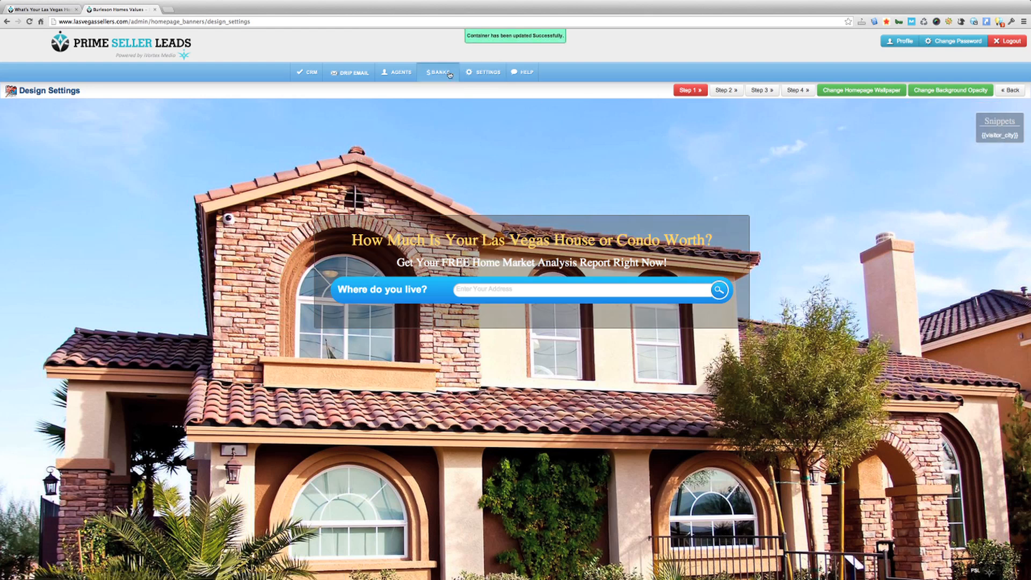
{"action": "left_click", "coordinate": [42, 10]}
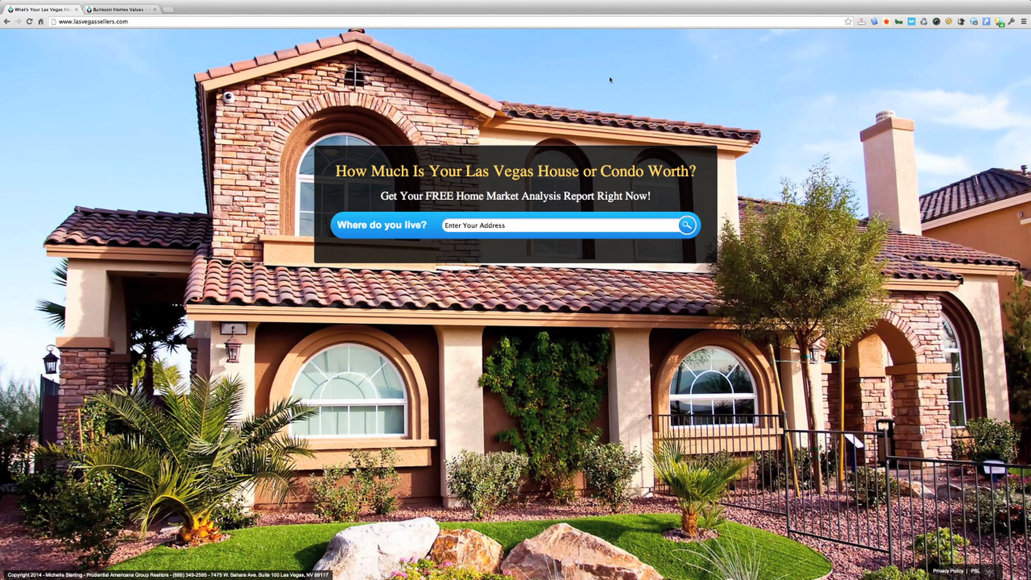
Raise the banner background to nearly full opacity, save, and reload the public homepage to confirm
{"action": "left_click", "coordinate": [28, 21]}
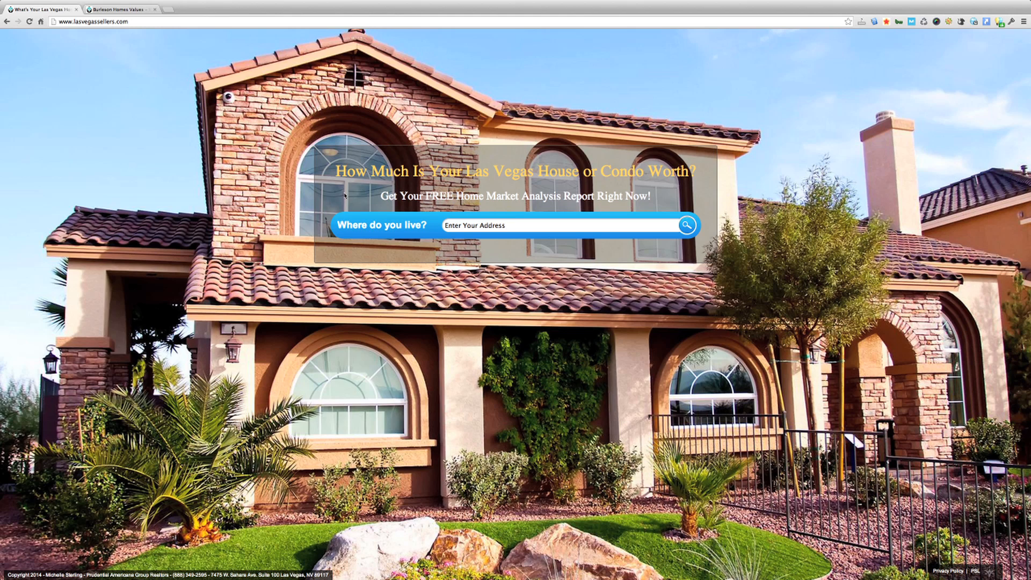
{"action": "left_click", "coordinate": [117, 9]}
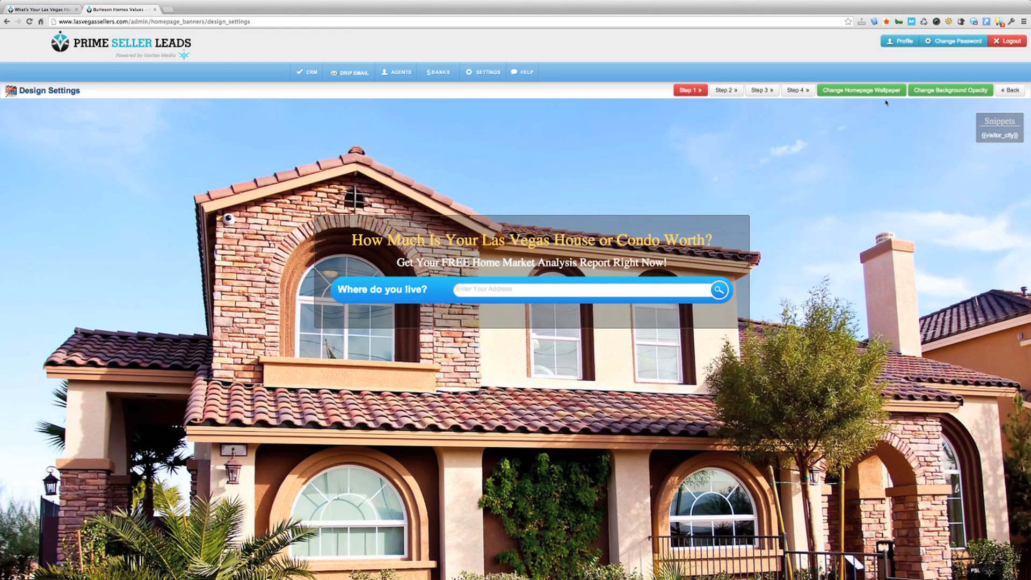
{"action": "left_click", "coordinate": [951, 91]}
{"action": "left_click_drag", "start_coordinate": [935, 144], "coordinate": [980, 144]}
{"action": "left_click", "coordinate": [970, 158]}
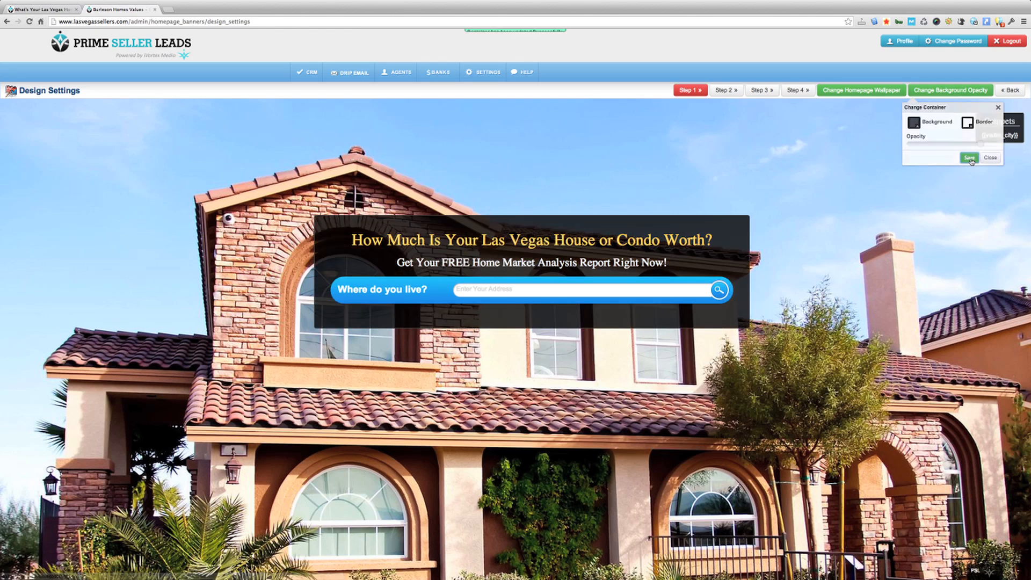
{"action": "left_click", "coordinate": [41, 9]}
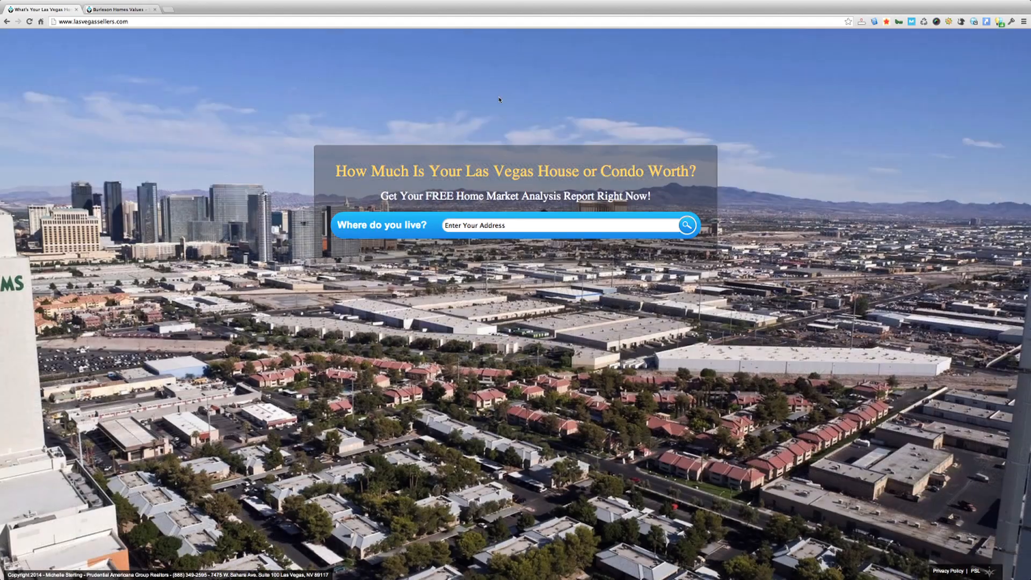
{"action": "left_click", "coordinate": [29, 22]}
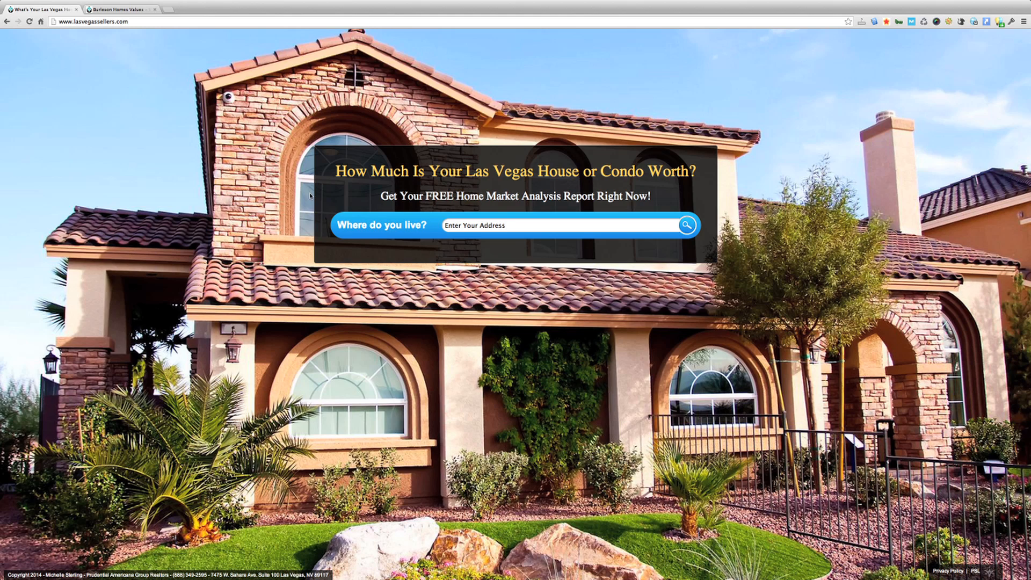
Drag the headline and search box lower on the photo and check the live homepage
{"action": "left_click", "coordinate": [129, 9]}
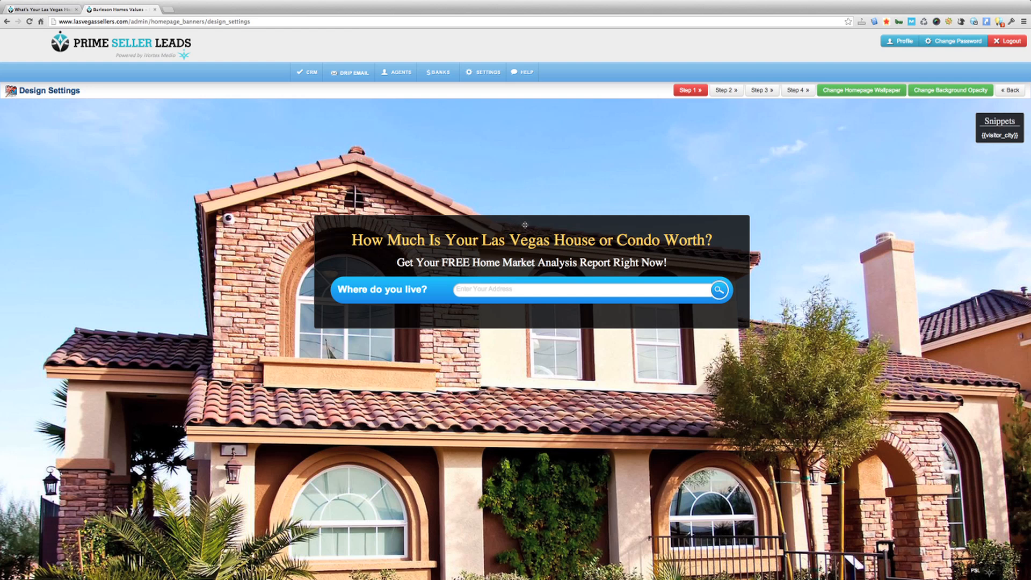
{"action": "left_click_drag", "start_coordinate": [525, 224], "coordinate": [536, 402]}
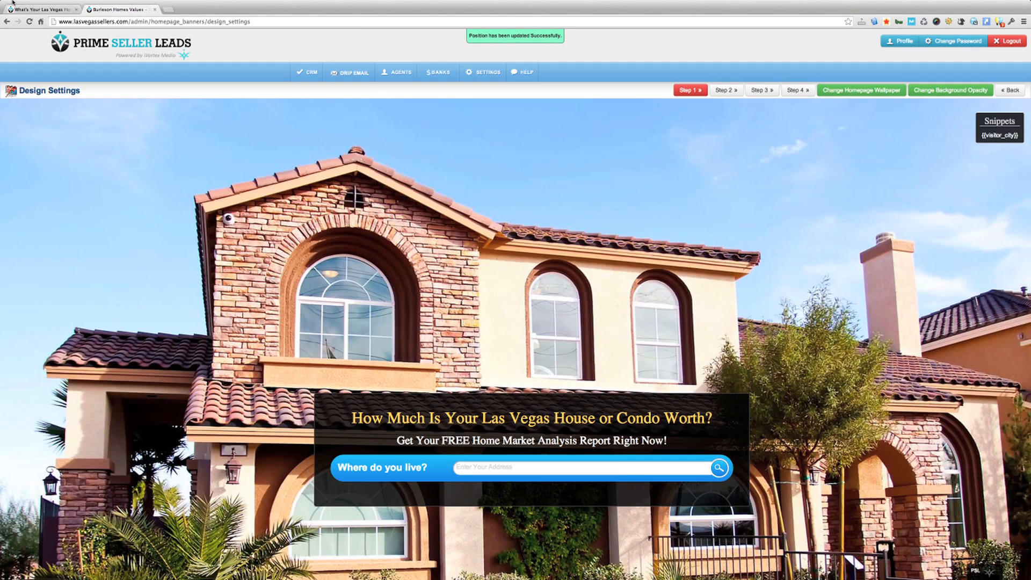
{"action": "left_click", "coordinate": [34, 9]}
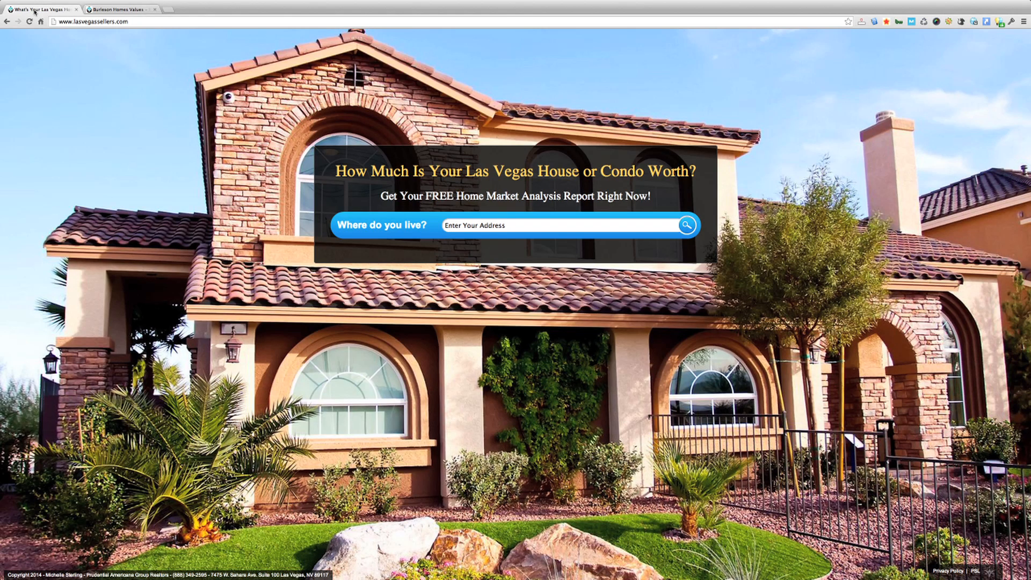
{"action": "left_click", "coordinate": [29, 21]}
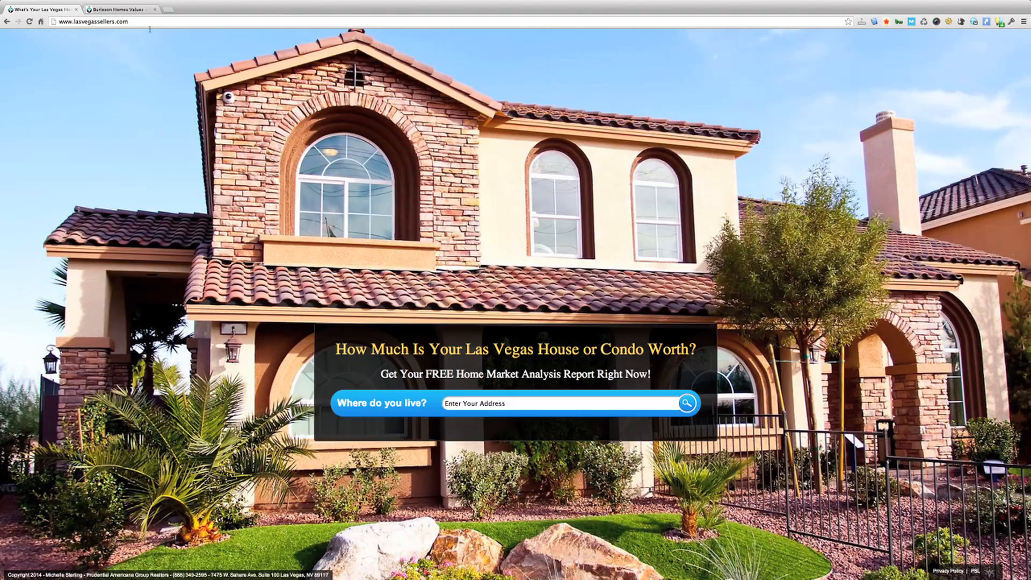
Move the headline box back up near the photo's top and confirm it on the reloaded homepage
{"action": "left_click", "coordinate": [119, 9]}
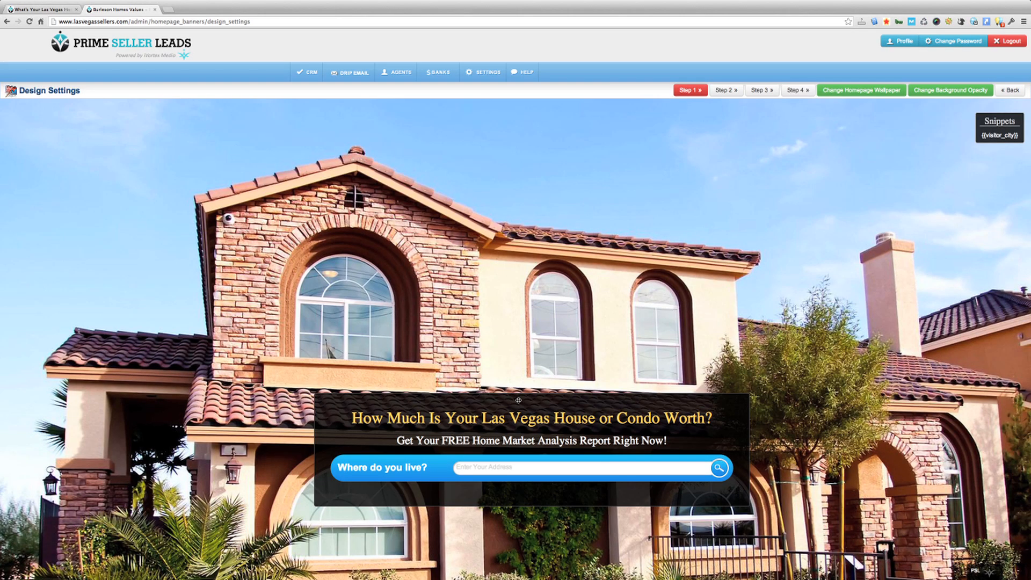
{"action": "left_click_drag", "start_coordinate": [519, 400], "coordinate": [517, 178]}
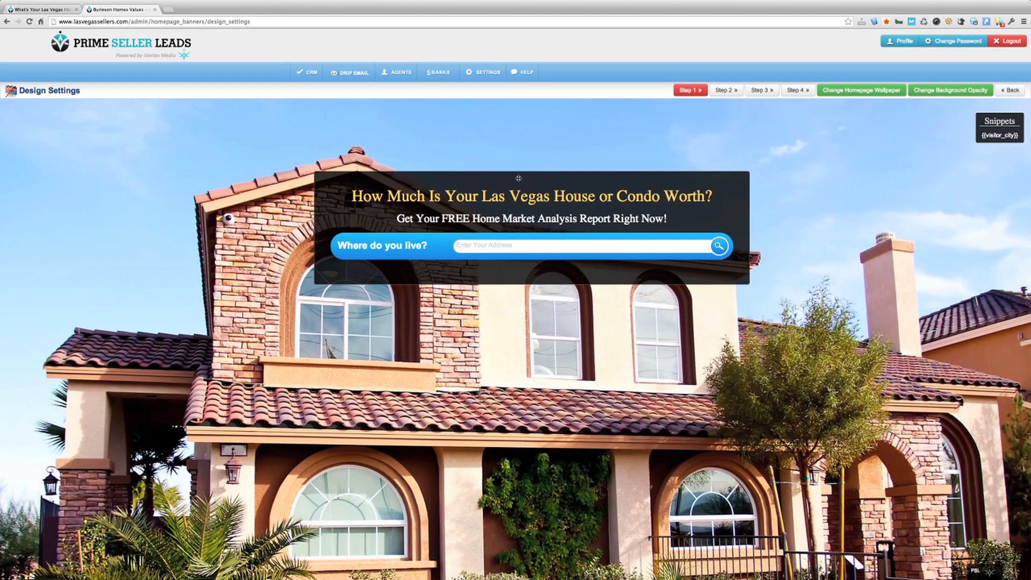
{"action": "left_click", "coordinate": [37, 8]}
{"action": "left_click", "coordinate": [30, 21]}
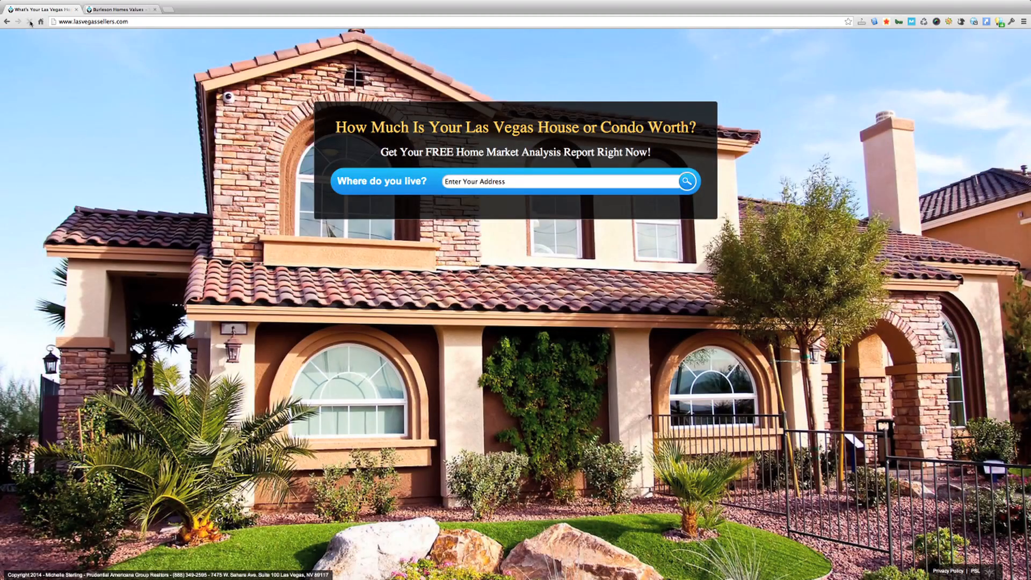
{"action": "left_click", "coordinate": [105, 10]}
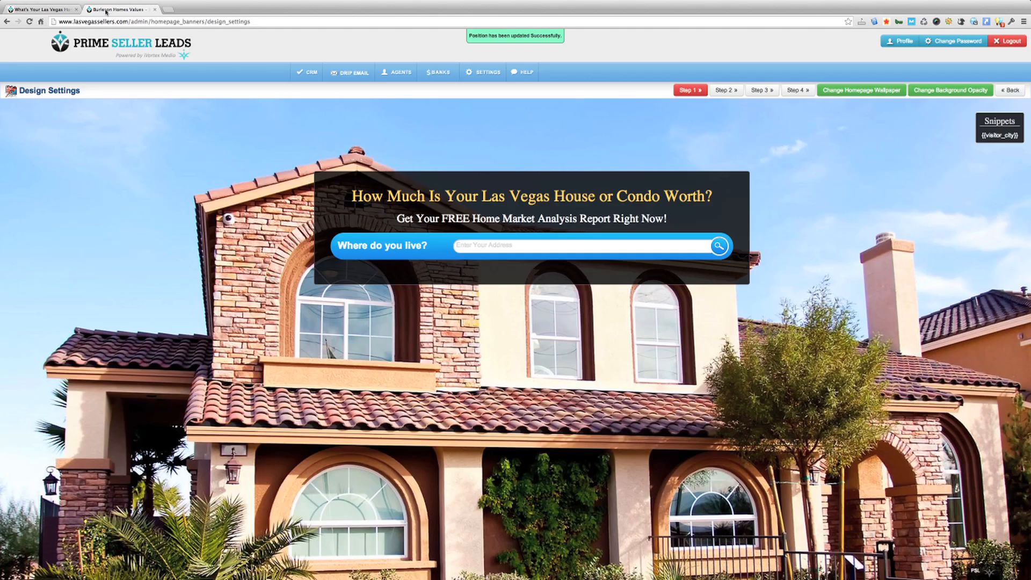
Fine-tune the positions of the Step 2, 3 and 4 funnel forms, then bring up the Agents menu
{"action": "left_click", "coordinate": [727, 90]}
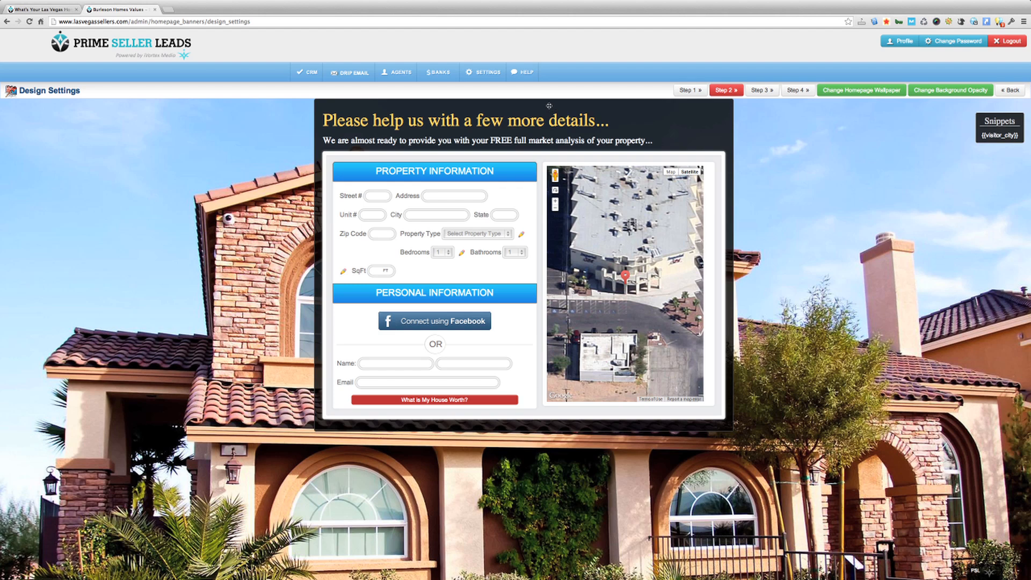
{"action": "mouse_move", "coordinate": [549, 106]}
{"action": "left_mouse_down"}
{"action": "mouse_move", "coordinate": [551, 222]}
{"action": "mouse_move", "coordinate": [551, 121]}
{"action": "mouse_move", "coordinate": [541, 232]}
{"action": "mouse_move", "coordinate": [545, 118]}
{"action": "left_mouse_up"}
{"action": "left_click", "coordinate": [757, 92]}
{"action": "left_click", "coordinate": [792, 91]}
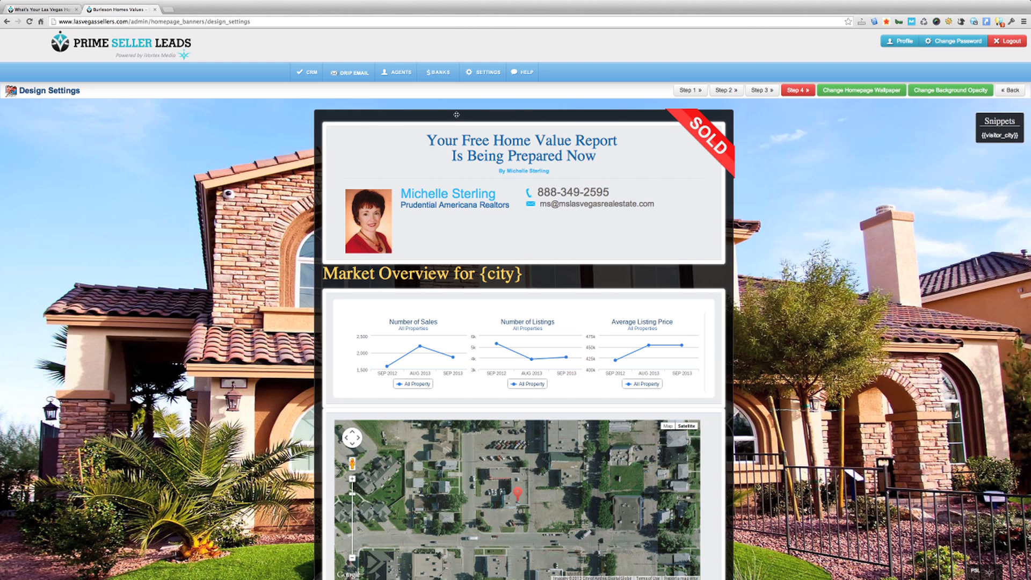
{"action": "left_click", "coordinate": [395, 75]}
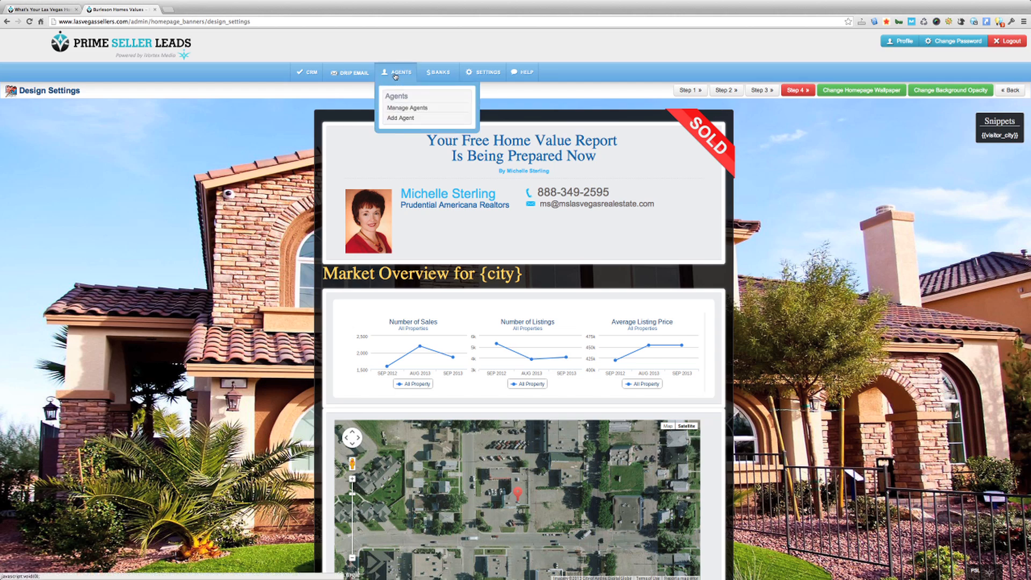
Open Manage Agents to list all five agents with their leads and last login dates
{"action": "left_click", "coordinate": [403, 108]}
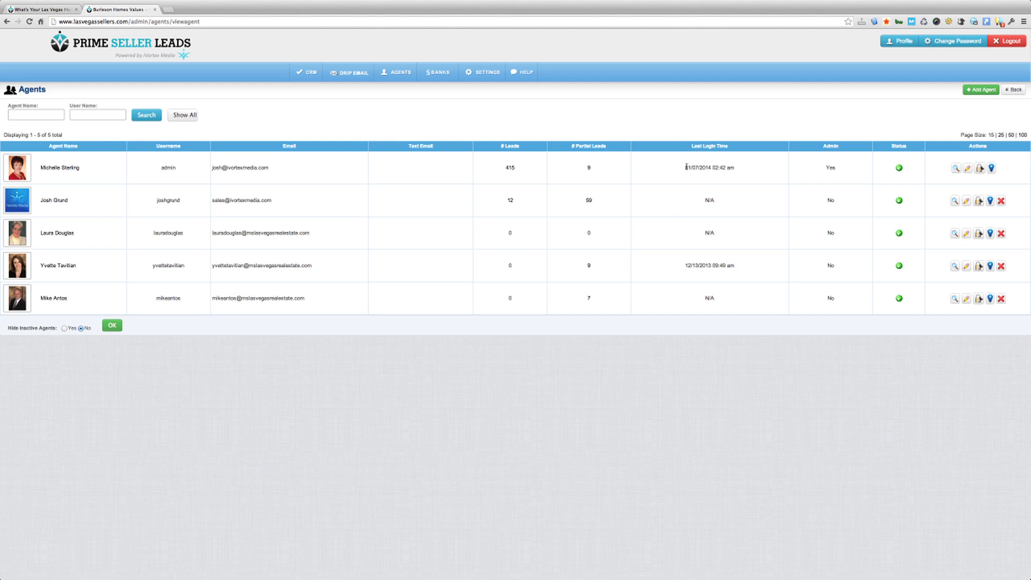
{"action": "left_click_drag", "start_coordinate": [685, 167], "coordinate": [713, 170]}
{"action": "left_click", "coordinate": [710, 169]}
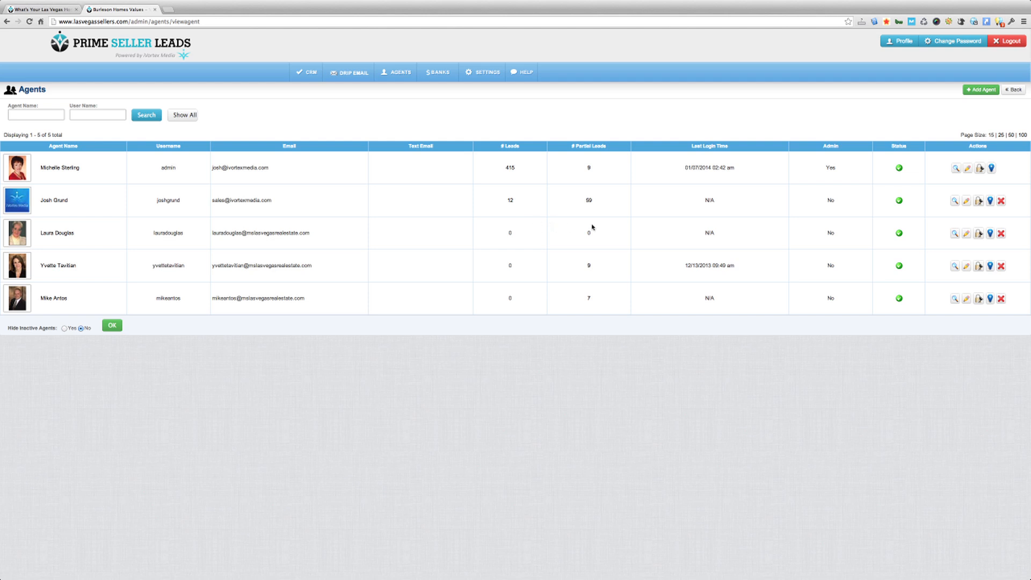
{"action": "left_click", "coordinate": [980, 202]}
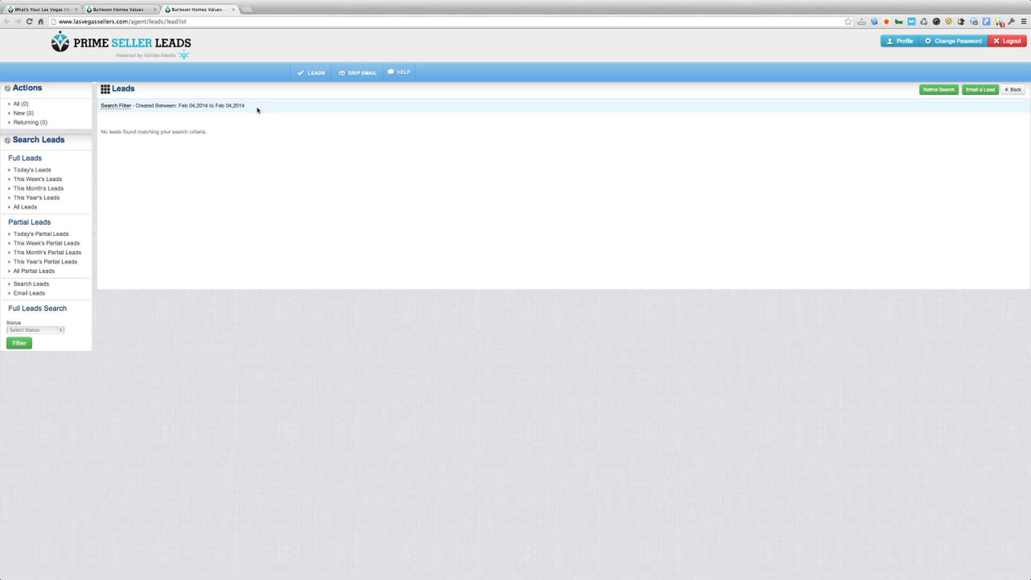
{"action": "left_click", "coordinate": [22, 209]}
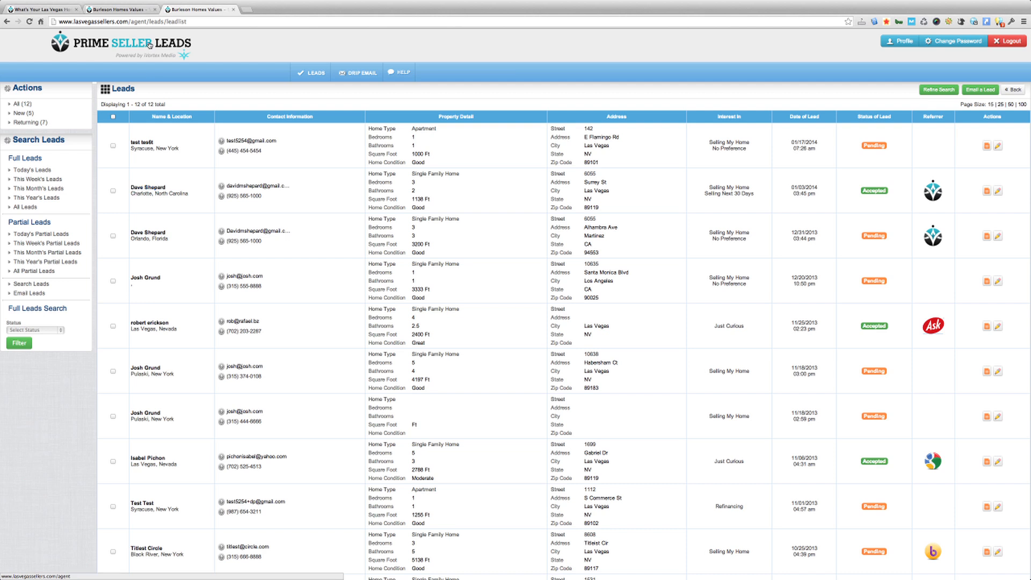
{"action": "left_click", "coordinate": [232, 11]}
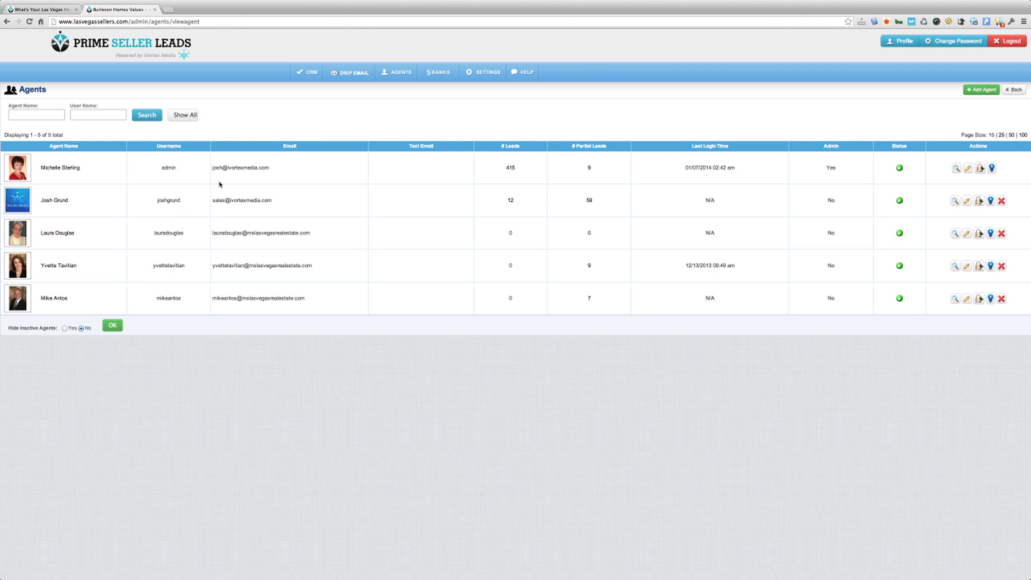
Give the first agent a 'Sincerely,' signature with their name and e-mail, enable Add Signature to Emails, and save
{"action": "left_click", "coordinate": [969, 170]}
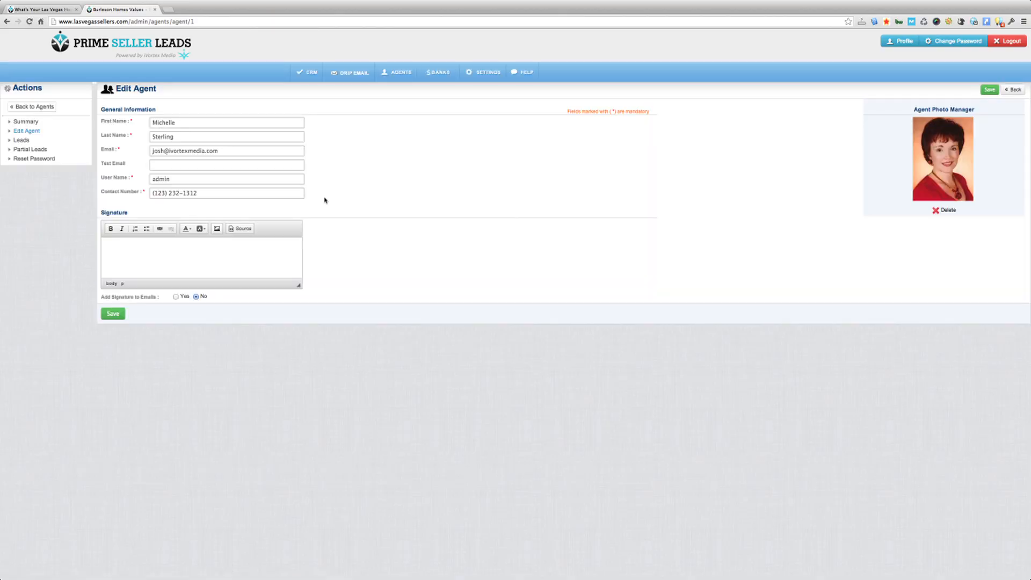
{"action": "left_click", "coordinate": [276, 180]}
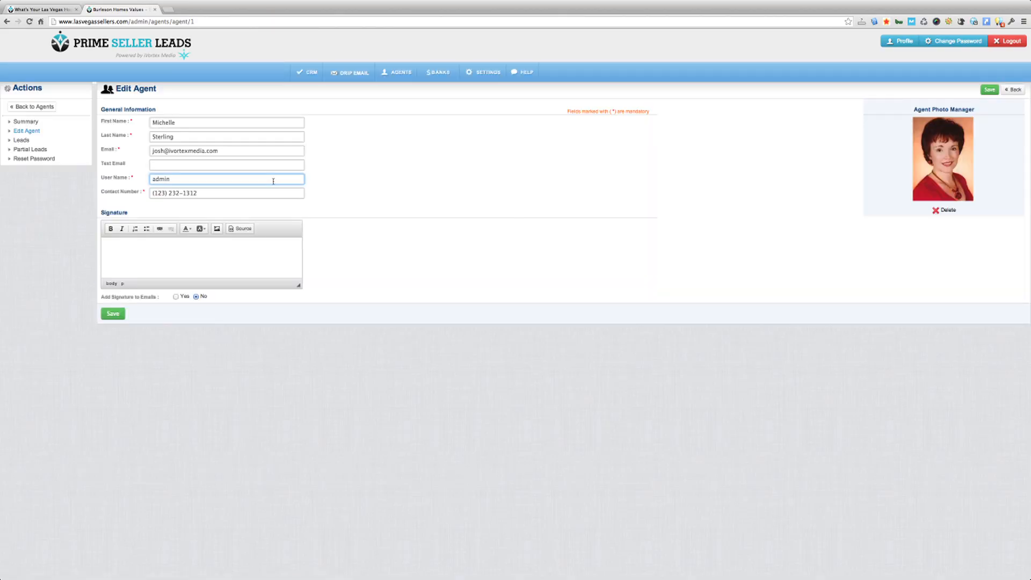
{"action": "left_click", "coordinate": [201, 217]}
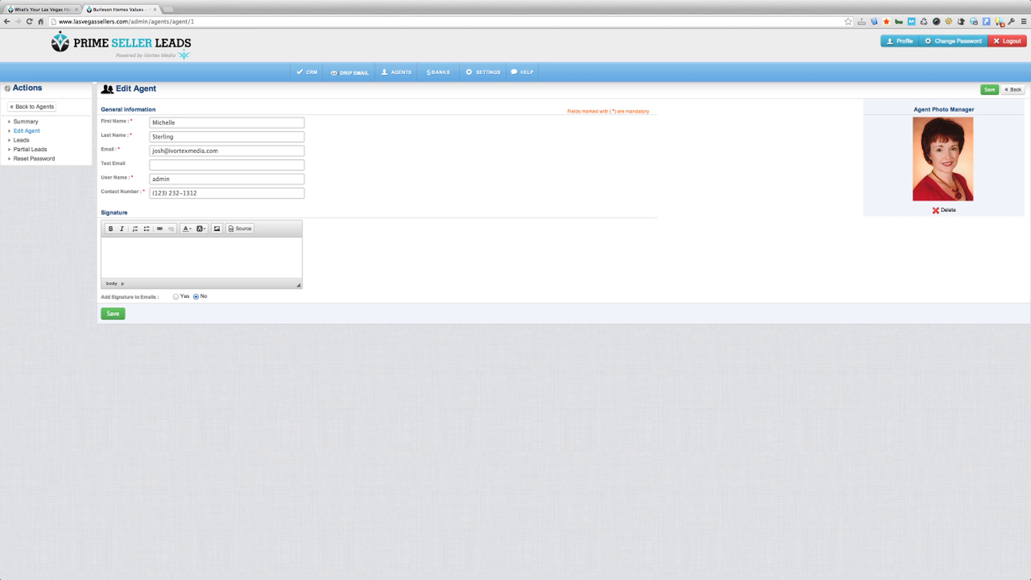
{"action": "type", "text": "Since"}
{"action": "type", "text": "rely,"}
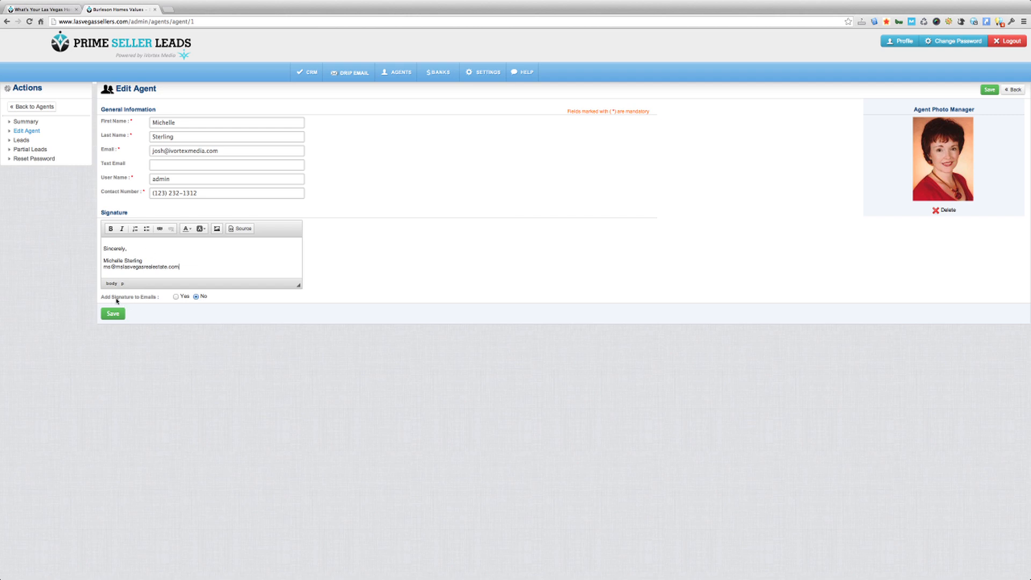
{"action": "left_click", "coordinate": [176, 298]}
{"action": "left_click", "coordinate": [114, 315]}
{"action": "left_click", "coordinate": [27, 107]}
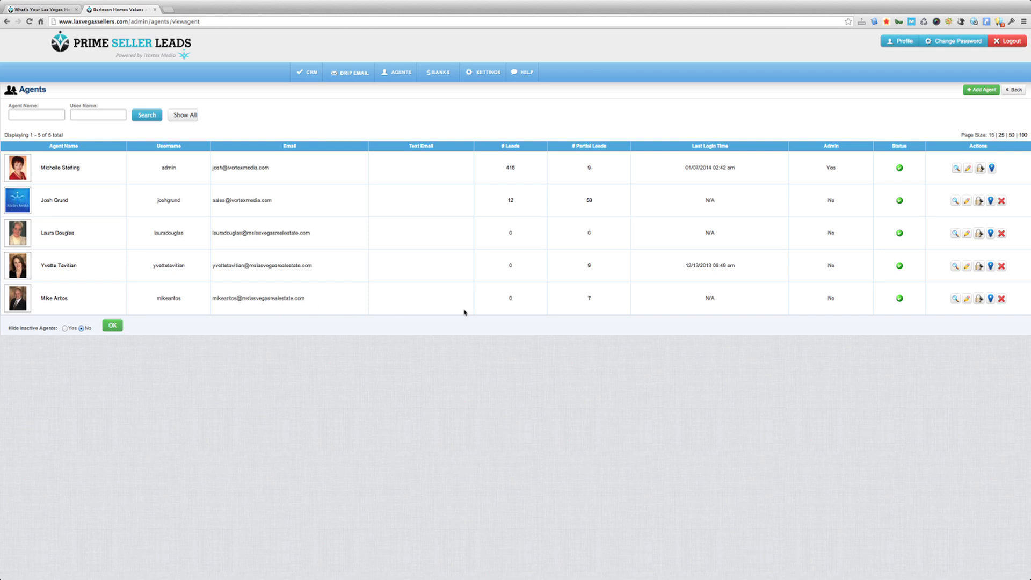
Open the last agent's region map and check who owns the Spring Valley, Winchester and North Las Vegas regions
{"action": "left_click", "coordinate": [992, 300]}
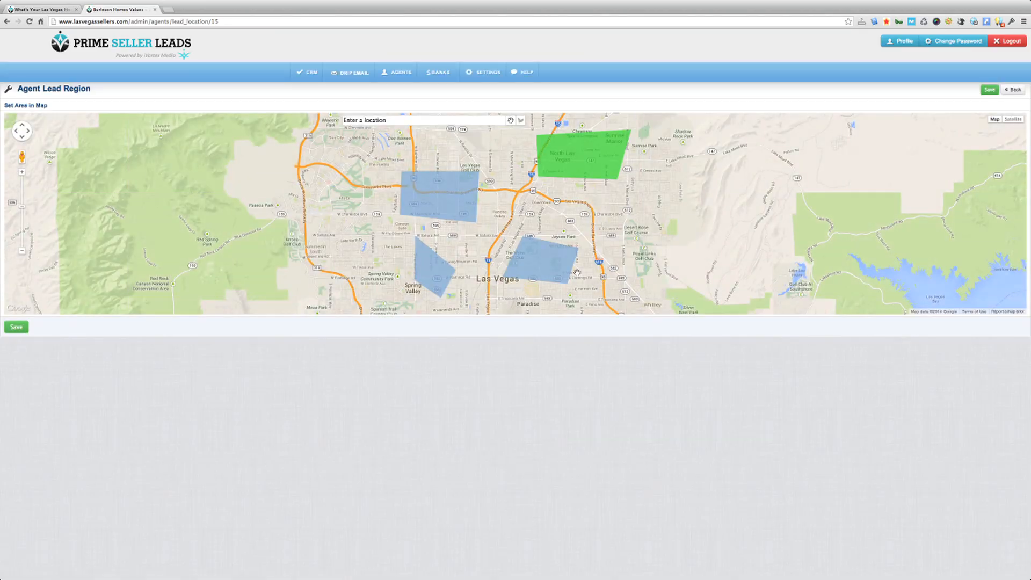
{"action": "left_click", "coordinate": [22, 252]}
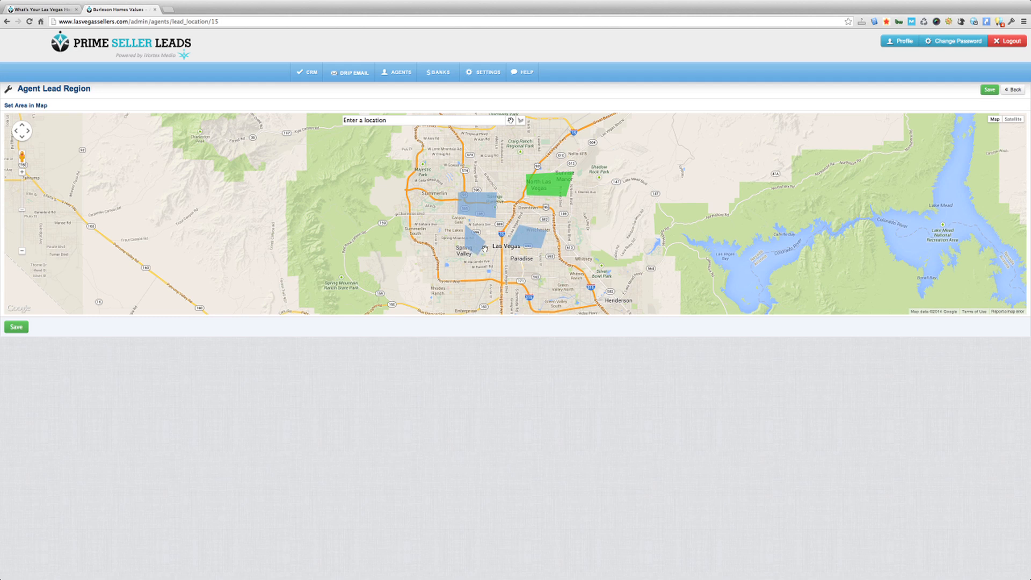
{"action": "left_click", "coordinate": [478, 209]}
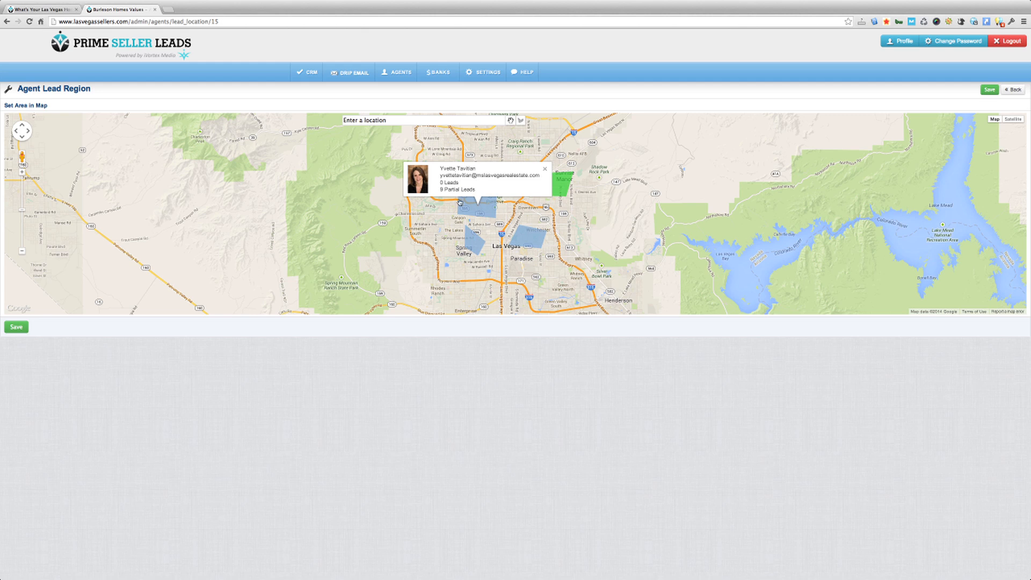
{"action": "left_click", "coordinate": [470, 243]}
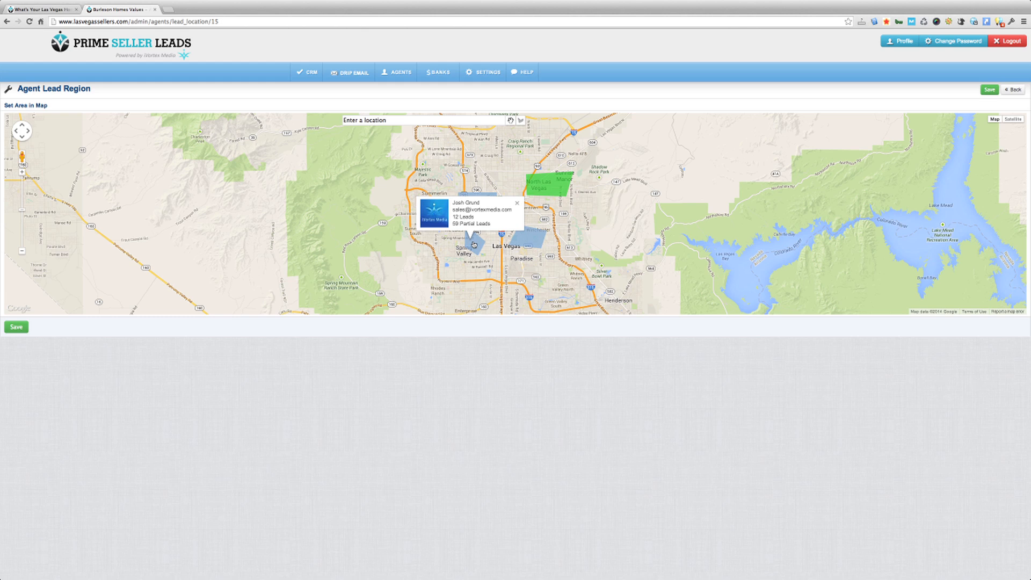
{"action": "left_click", "coordinate": [528, 240]}
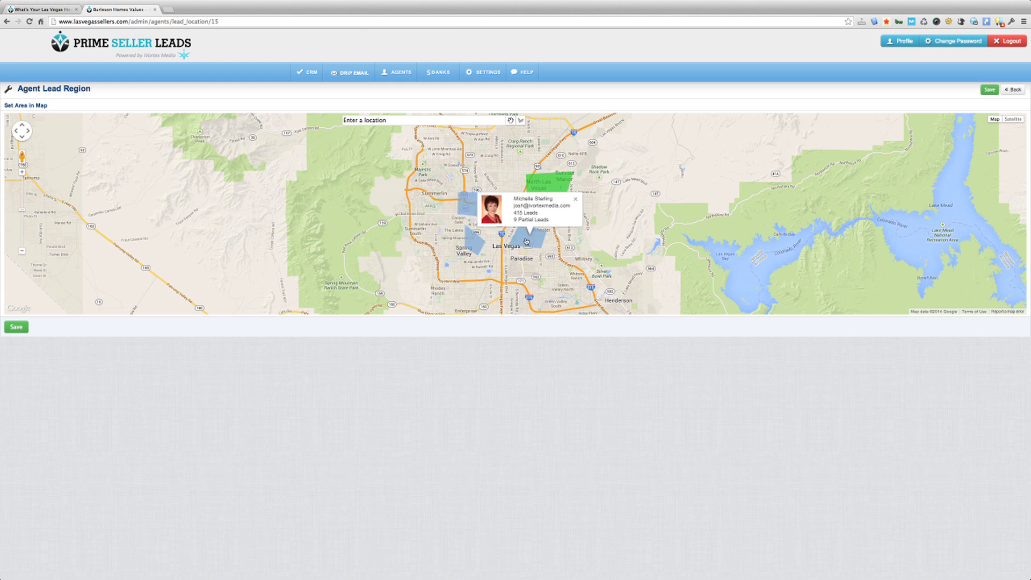
{"action": "left_click", "coordinate": [550, 184]}
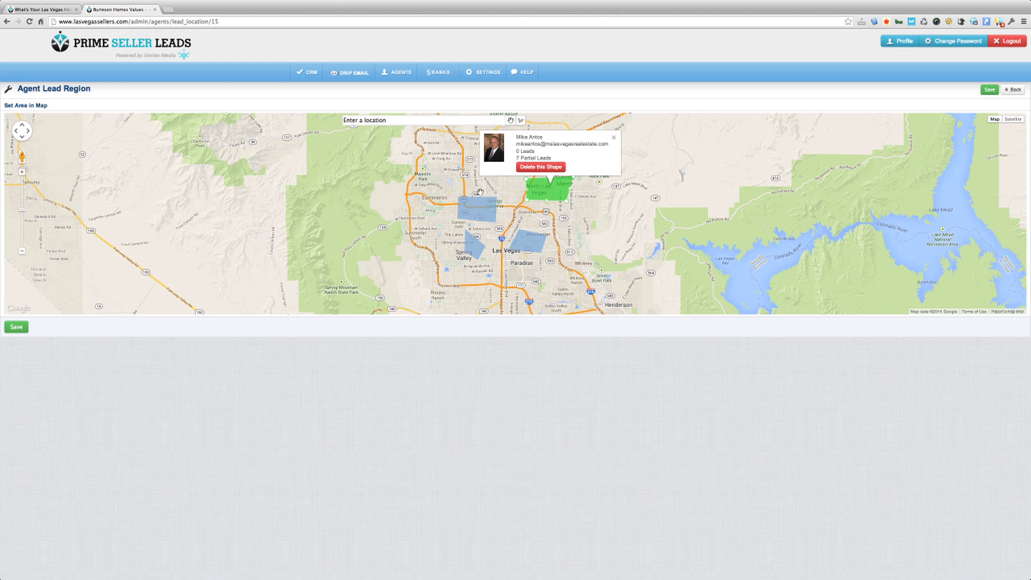
{"action": "left_click", "coordinate": [449, 178]}
{"action": "left_click", "coordinate": [615, 139]}
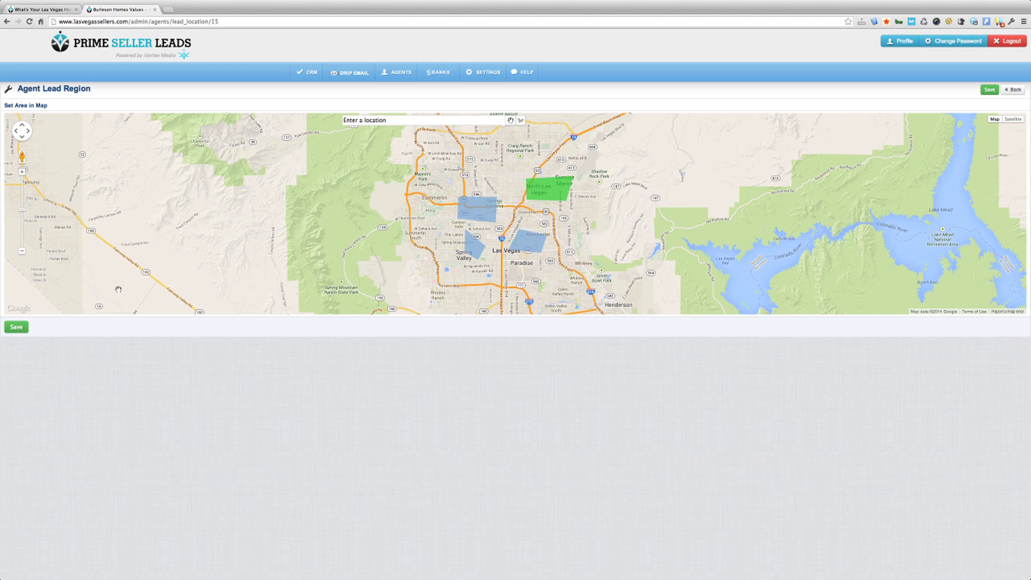
{"action": "left_click", "coordinate": [22, 173]}
{"action": "left_click", "coordinate": [22, 173]}
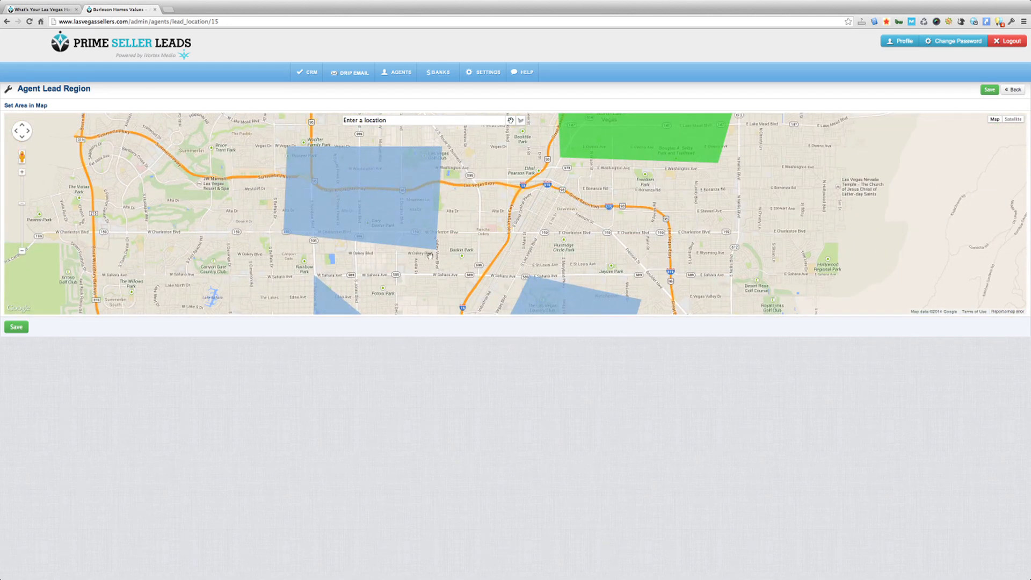
Draw a four-corner polygon region east of the blue area in central Las Vegas and save it
{"action": "left_click", "coordinate": [21, 173]}
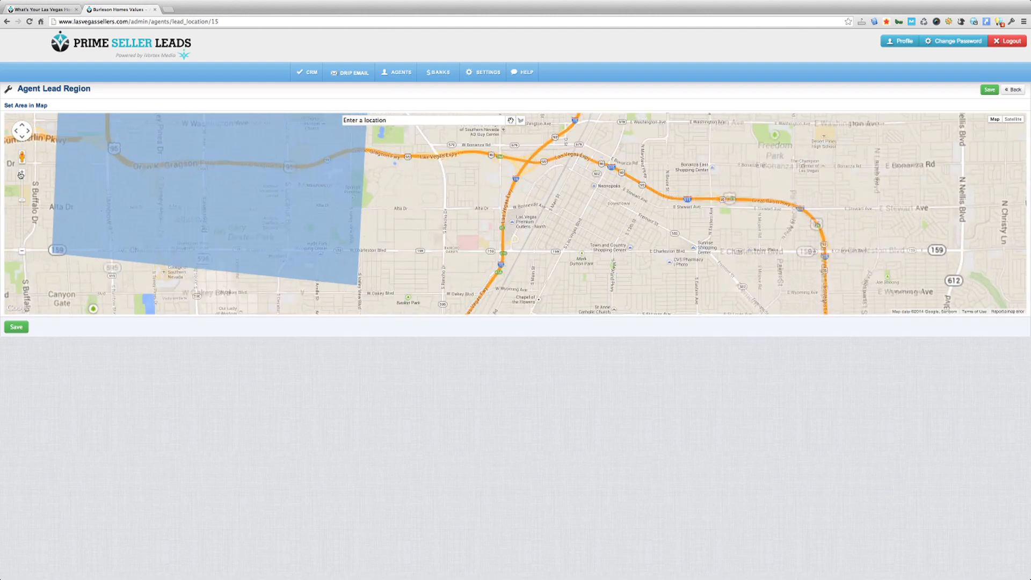
{"action": "left_click", "coordinate": [21, 173]}
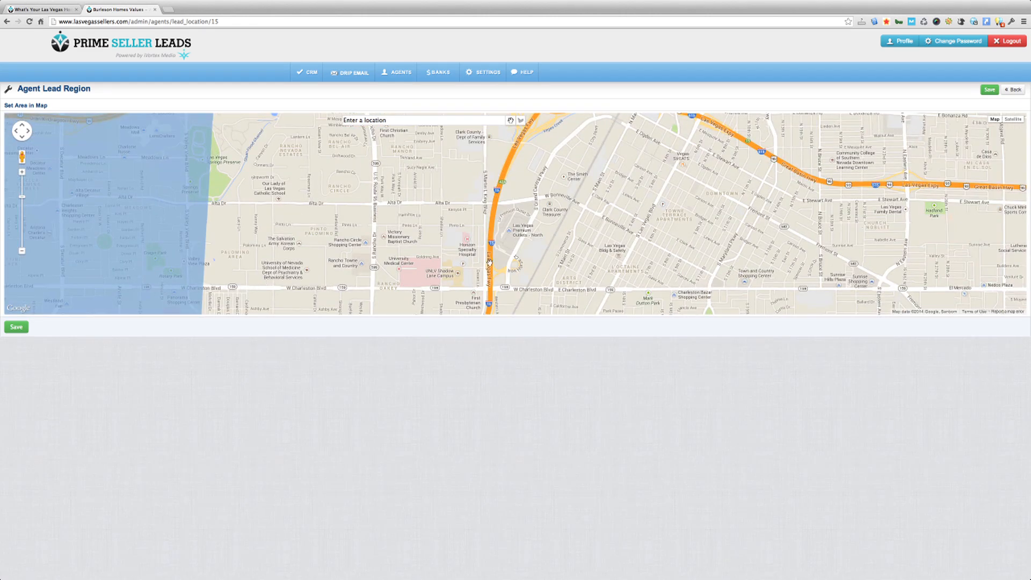
{"action": "left_click_drag", "start_coordinate": [646, 223], "coordinate": [633, 286]}
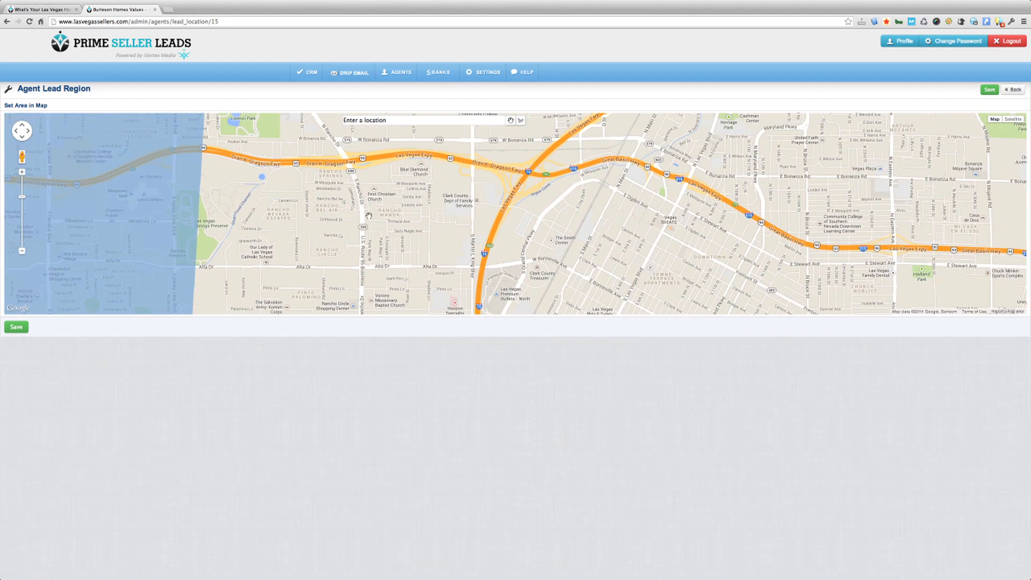
{"action": "left_click_drag", "start_coordinate": [363, 216], "coordinate": [369, 235]}
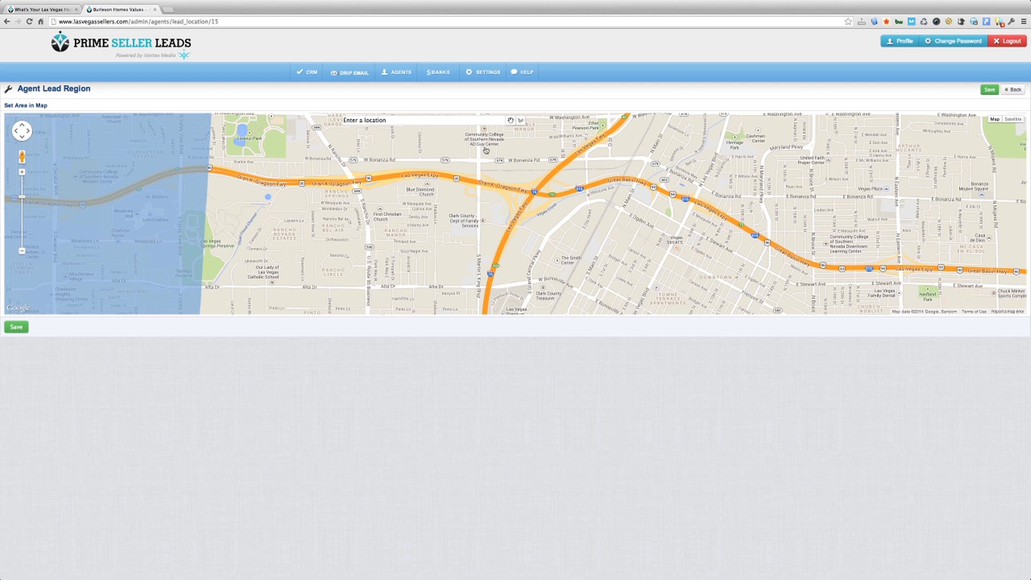
{"action": "left_click", "coordinate": [520, 120]}
{"action": "left_click", "coordinate": [320, 206]}
{"action": "left_click", "coordinate": [359, 207]}
{"action": "left_click", "coordinate": [363, 242]}
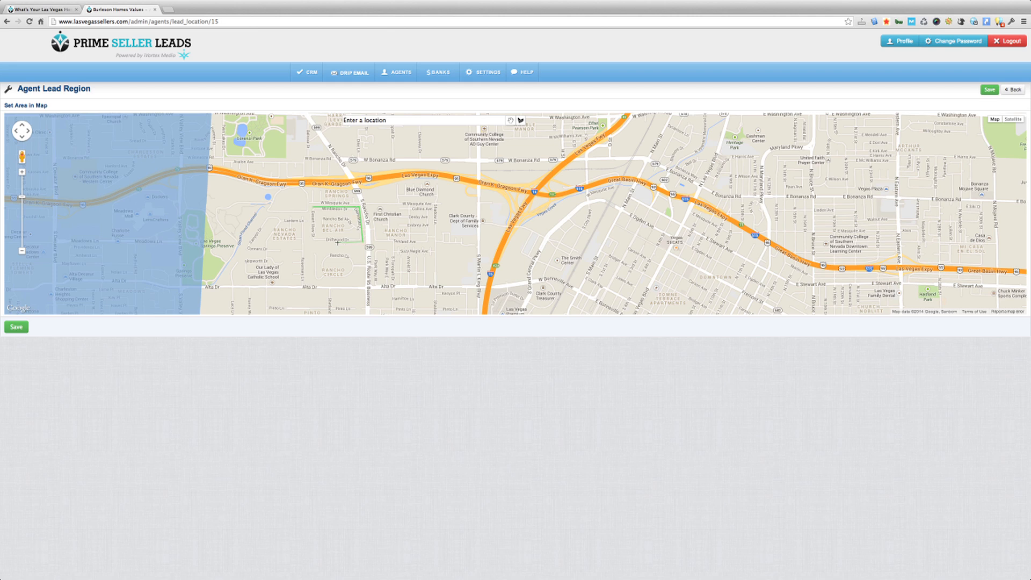
{"action": "left_click", "coordinate": [309, 240]}
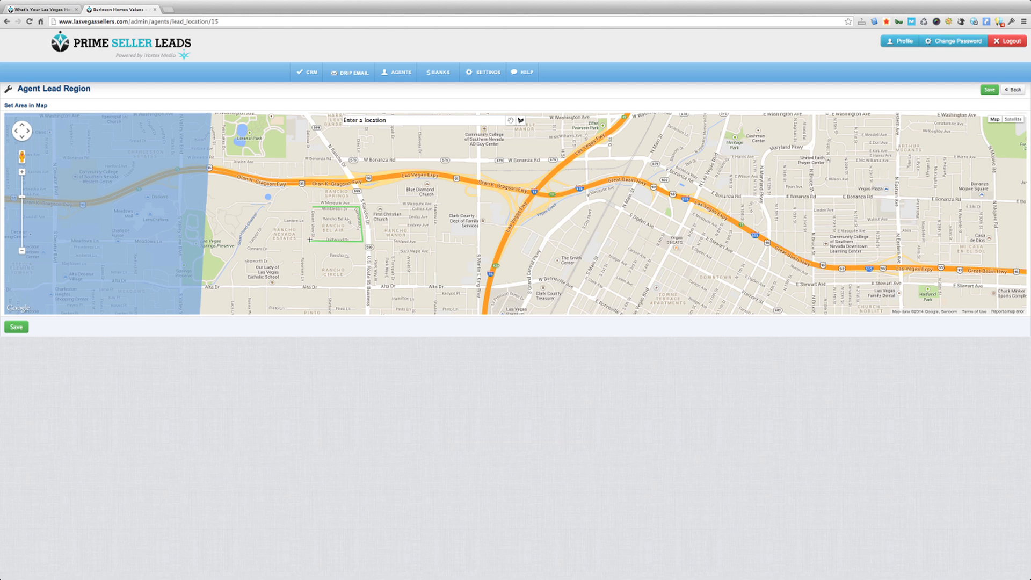
{"action": "left_click", "coordinate": [312, 208]}
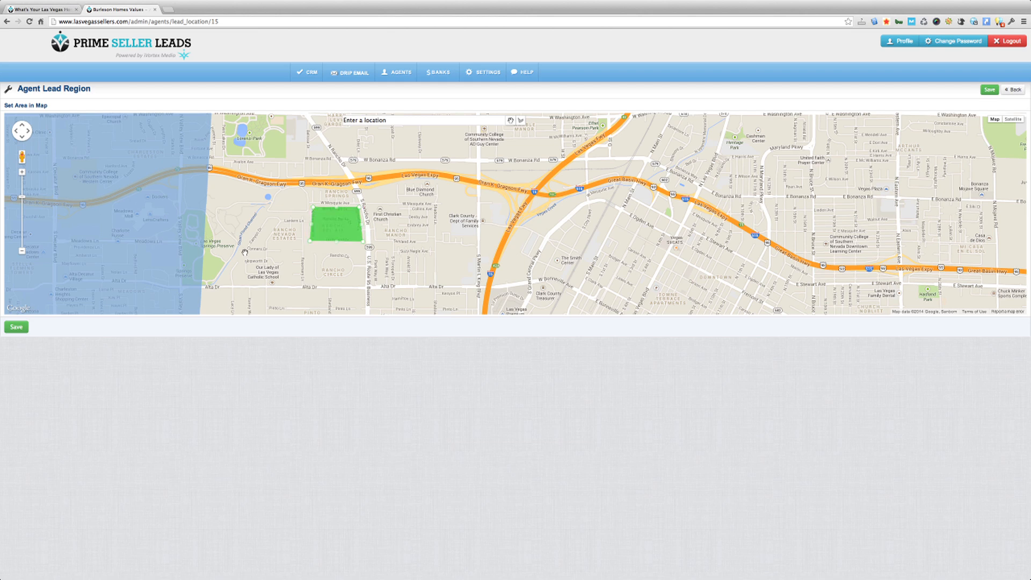
{"action": "left_click", "coordinate": [511, 120]}
{"action": "left_click", "coordinate": [17, 327]}
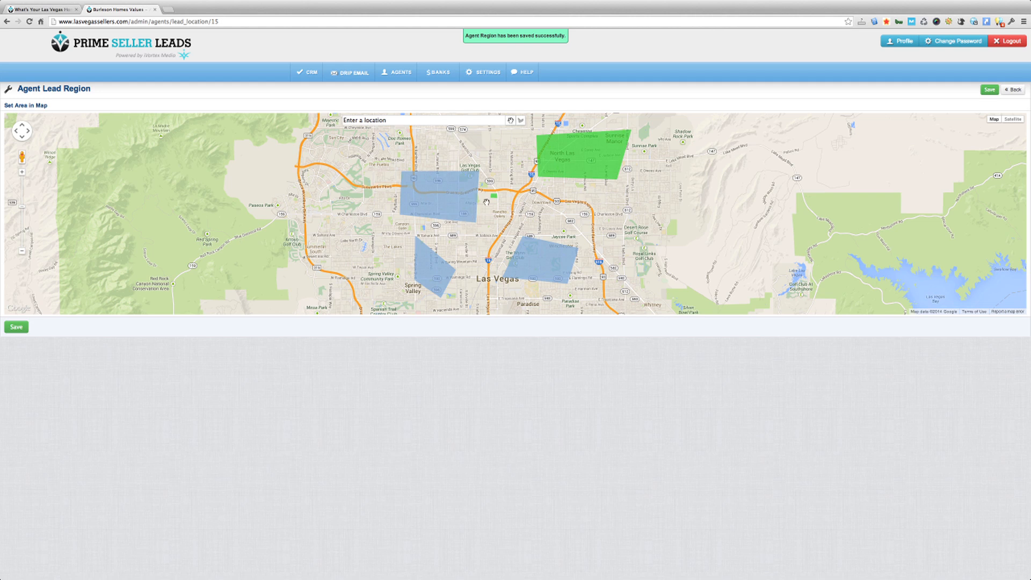
{"action": "left_click", "coordinate": [493, 197]}
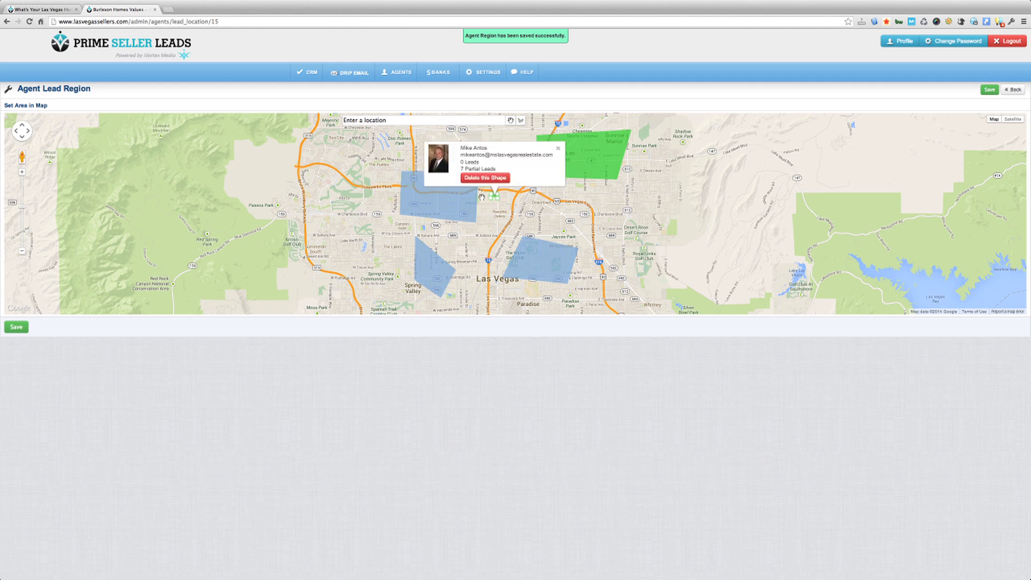
{"action": "left_click", "coordinate": [593, 166]}
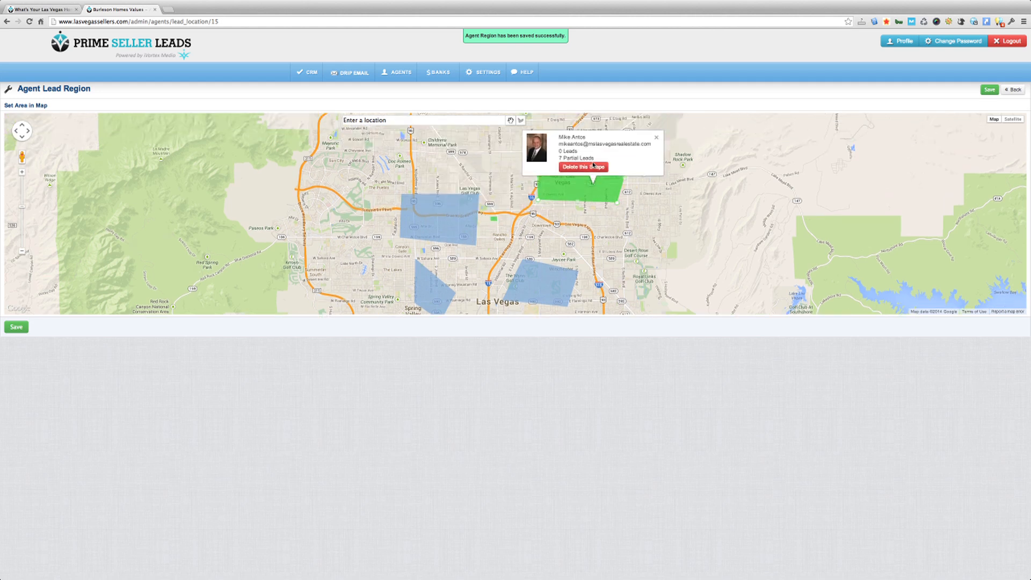
{"action": "left_click", "coordinate": [495, 219]}
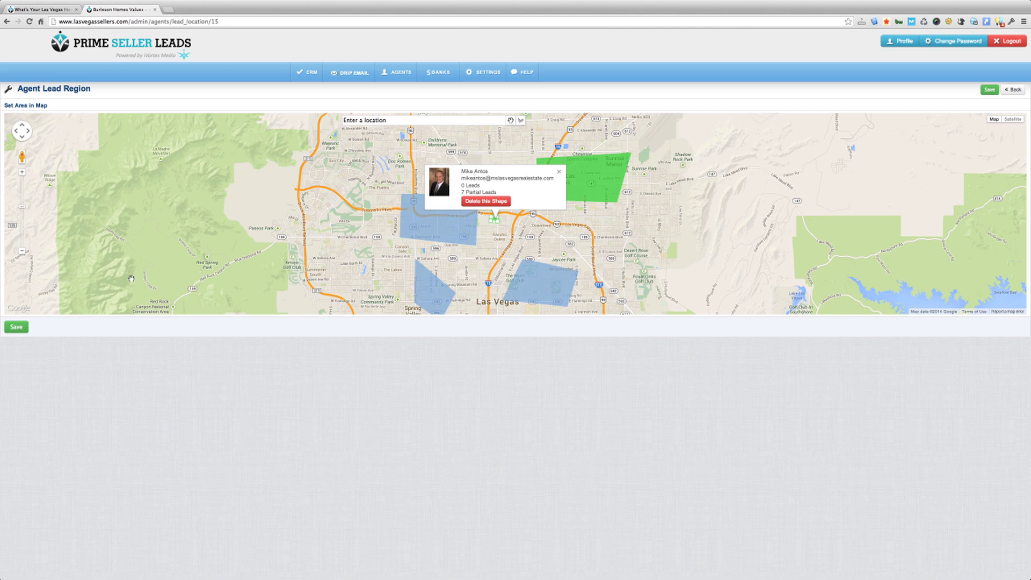
{"action": "left_click", "coordinate": [19, 329]}
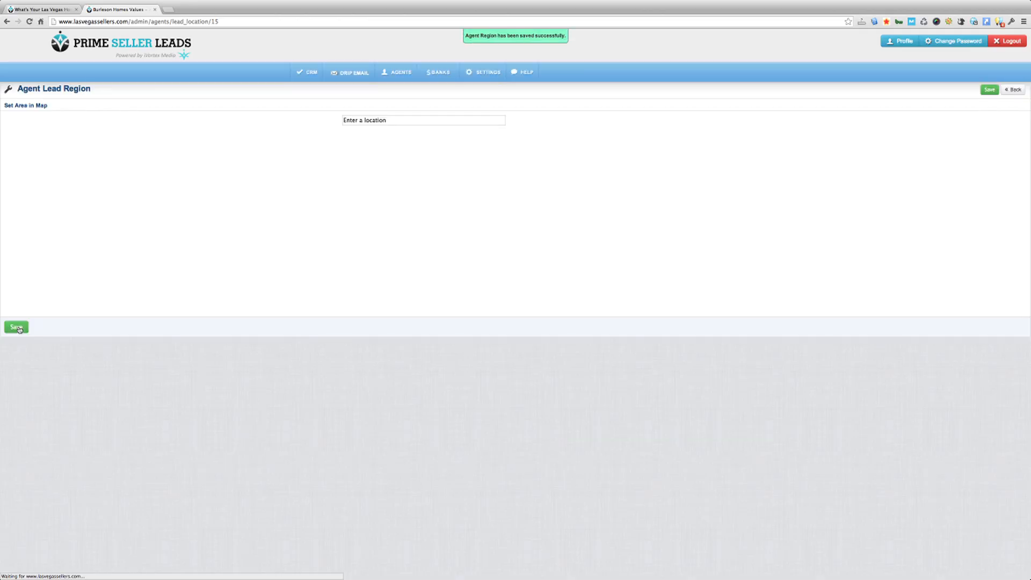